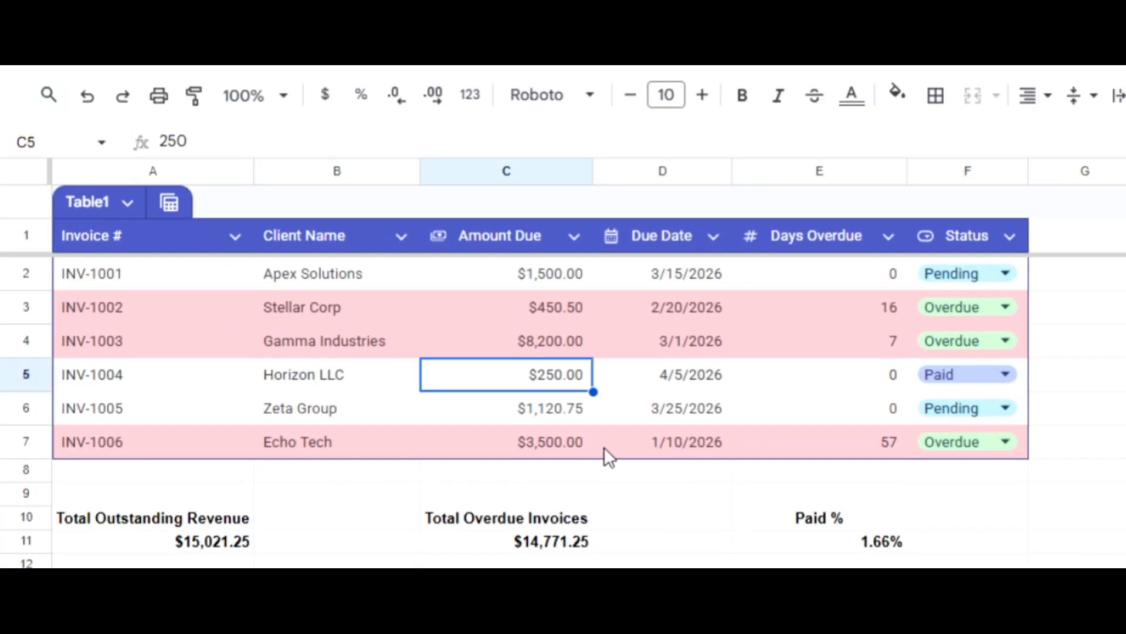
Step: Set the Amount Due for Horizon LLC in C5 to 550 and for Stellar Corp in C3 to 250
type("550")
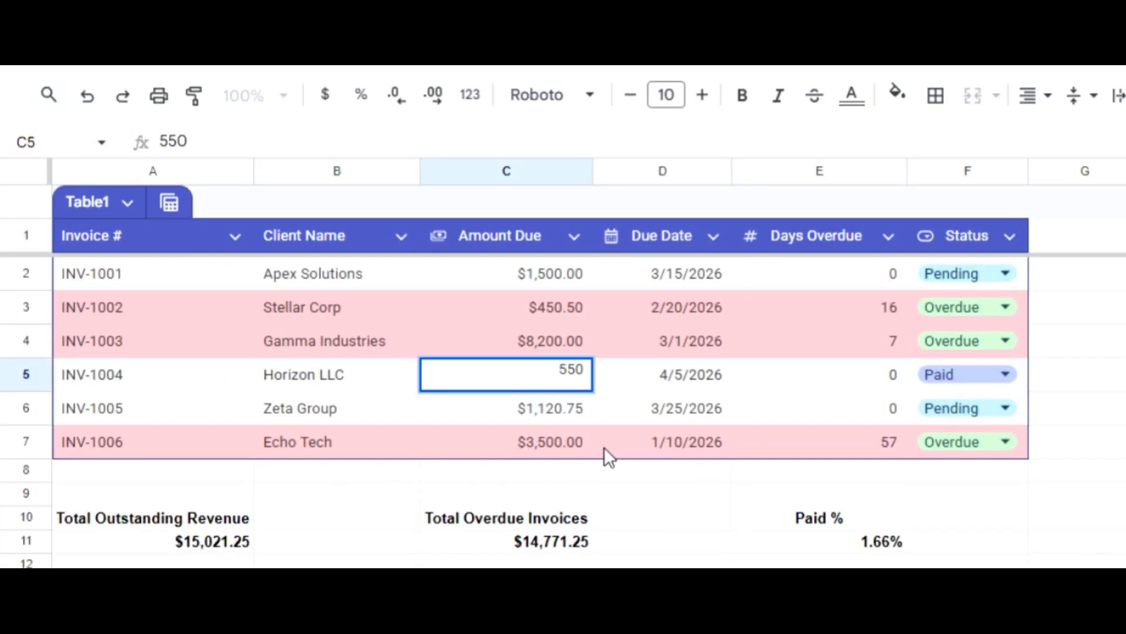
key("Return")
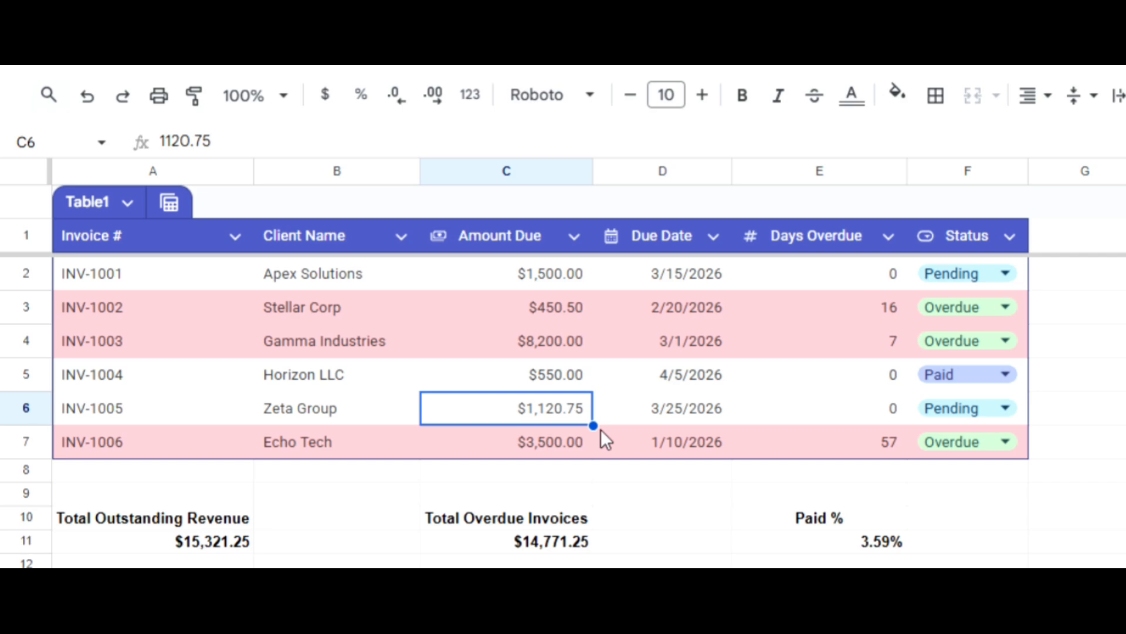
left_click(555, 311)
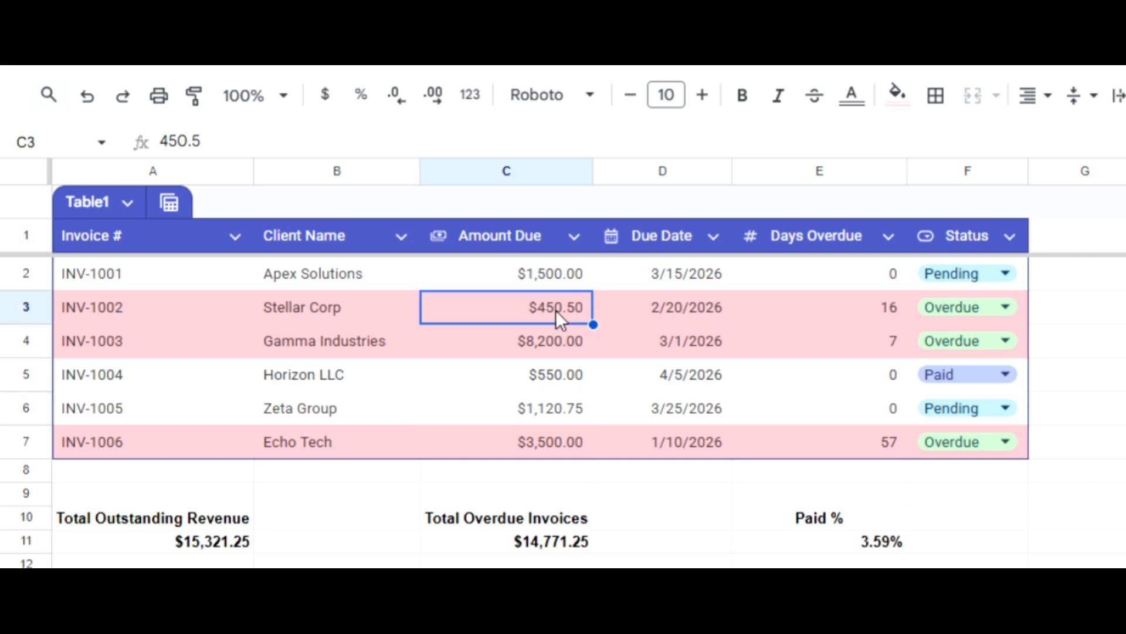
type("250")
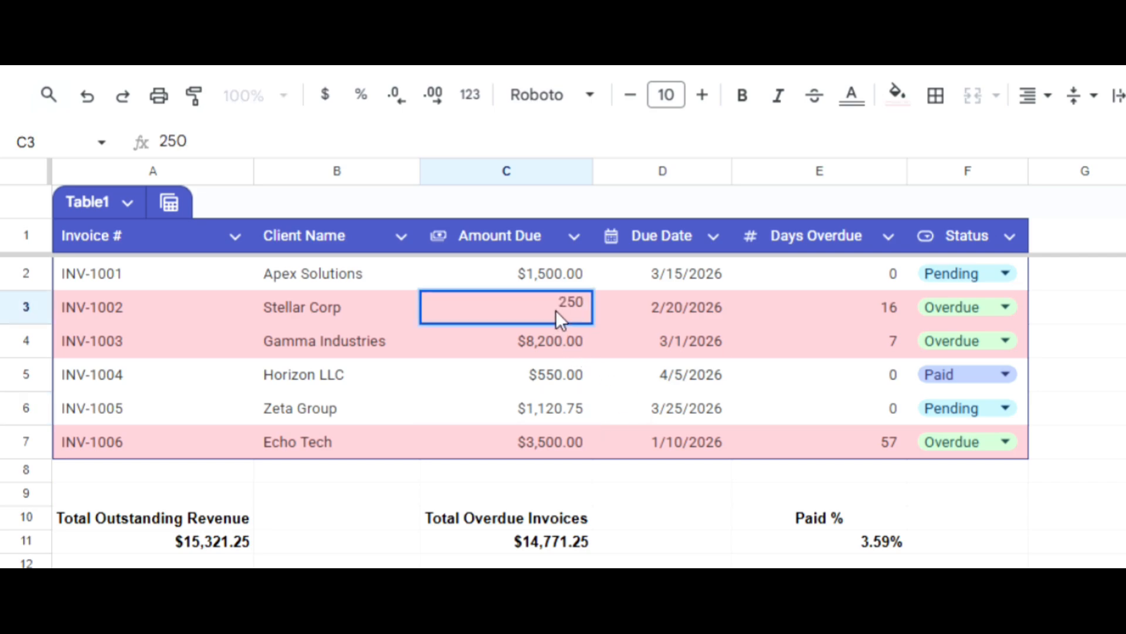
key("Return")
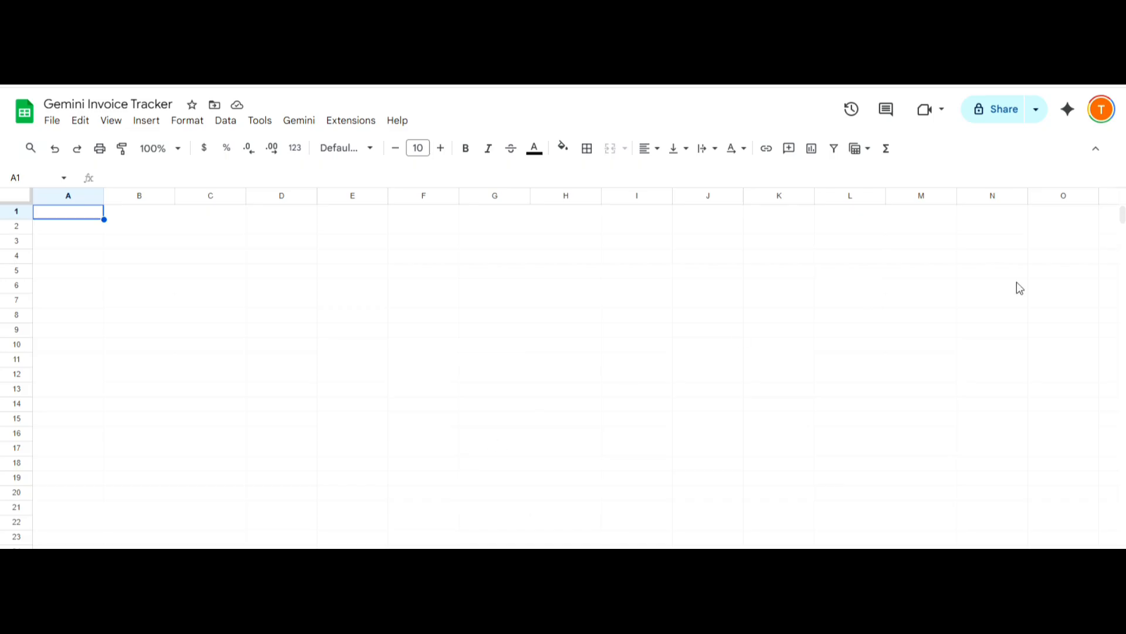
Step: Have Gemini generate a payment tracker table with Invoice #, Client Name, Amount Due, Due Date, Days Overdue and Status columns, and insert it
left_click(1067, 111)
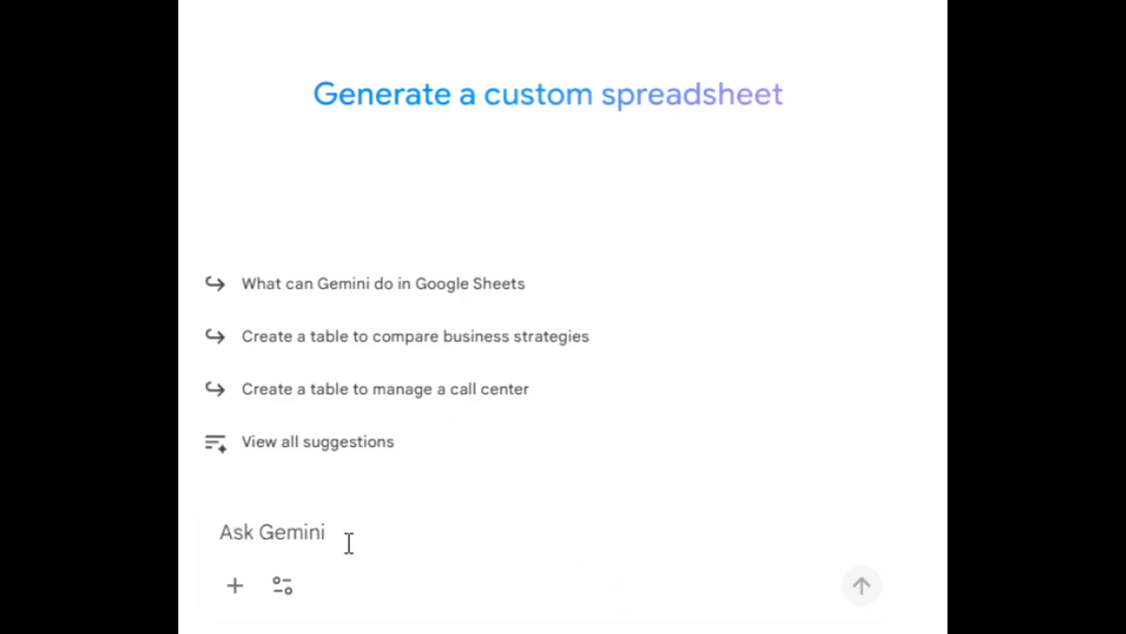
key("ctrl+v")
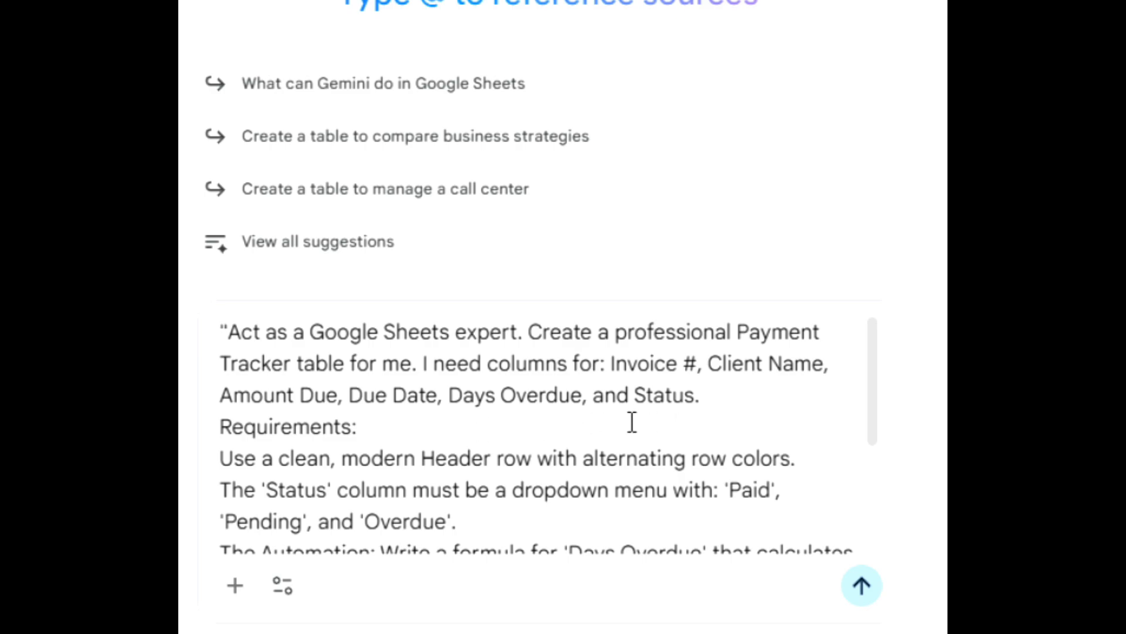
scroll(480, 438, "down", 2)
scroll(478, 443, "up", 2)
scroll(479, 516, "down", 3)
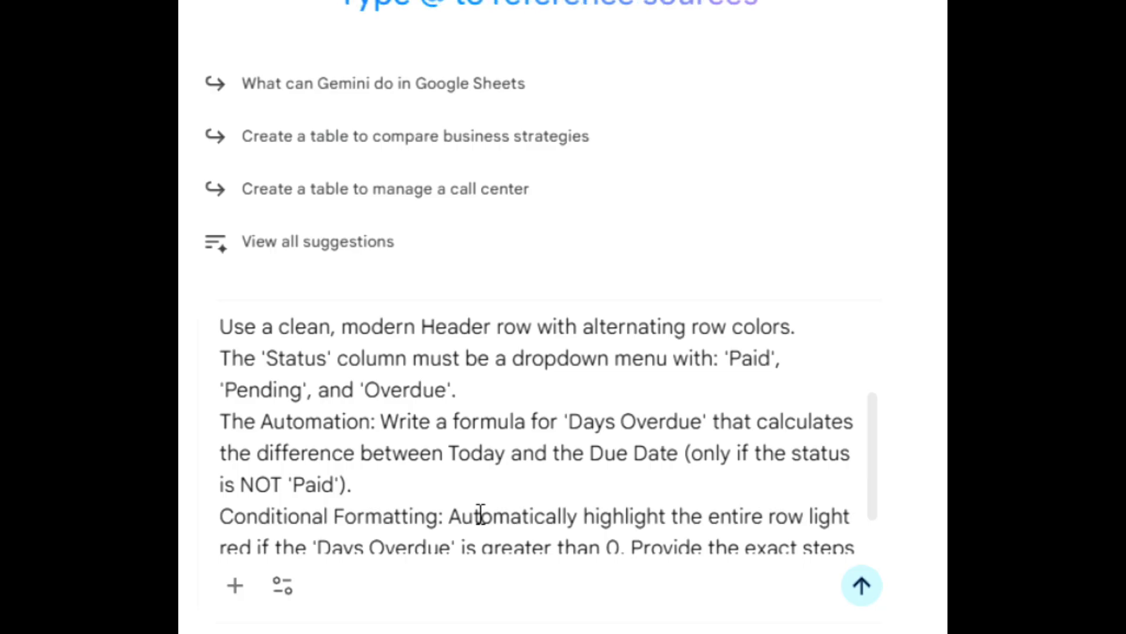
scroll(480, 515, "down", 1)
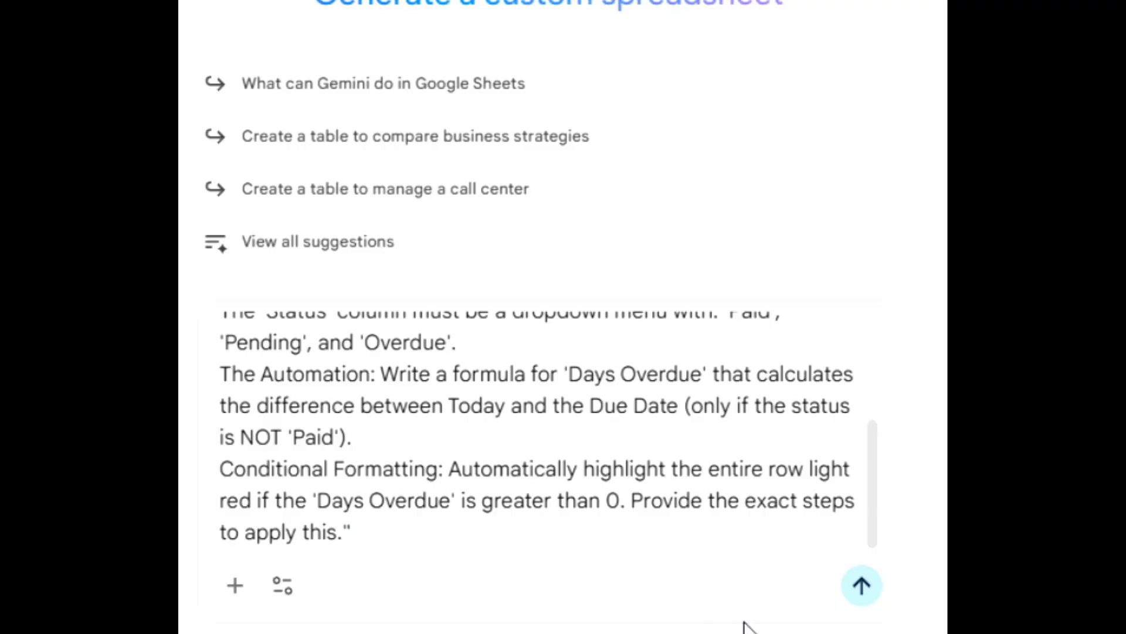
left_click(859, 595)
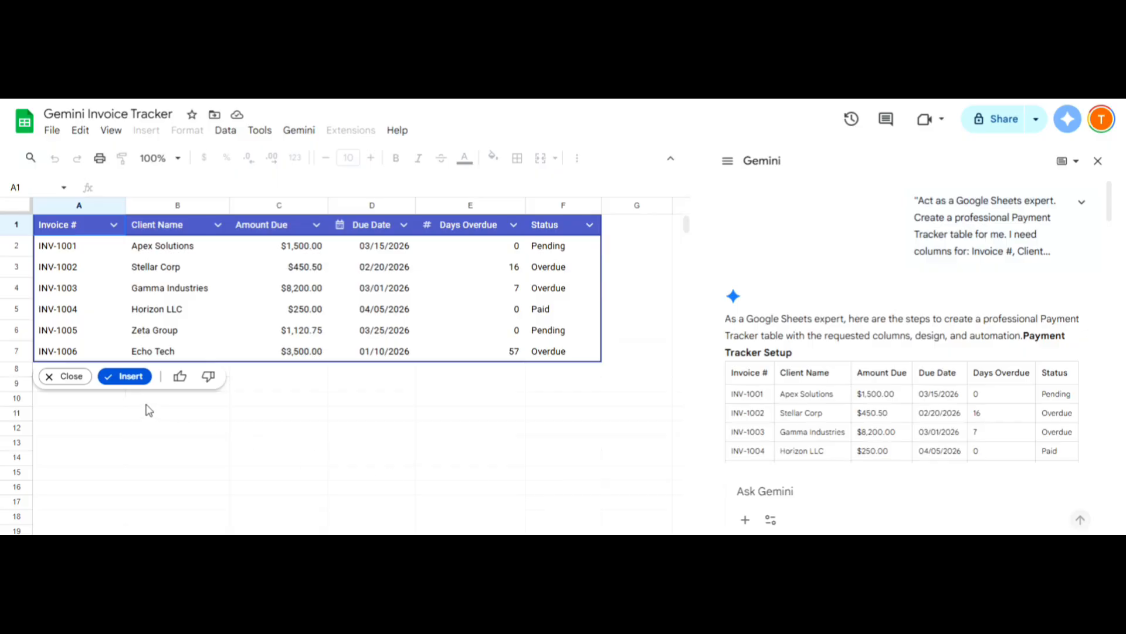
left_click(130, 376)
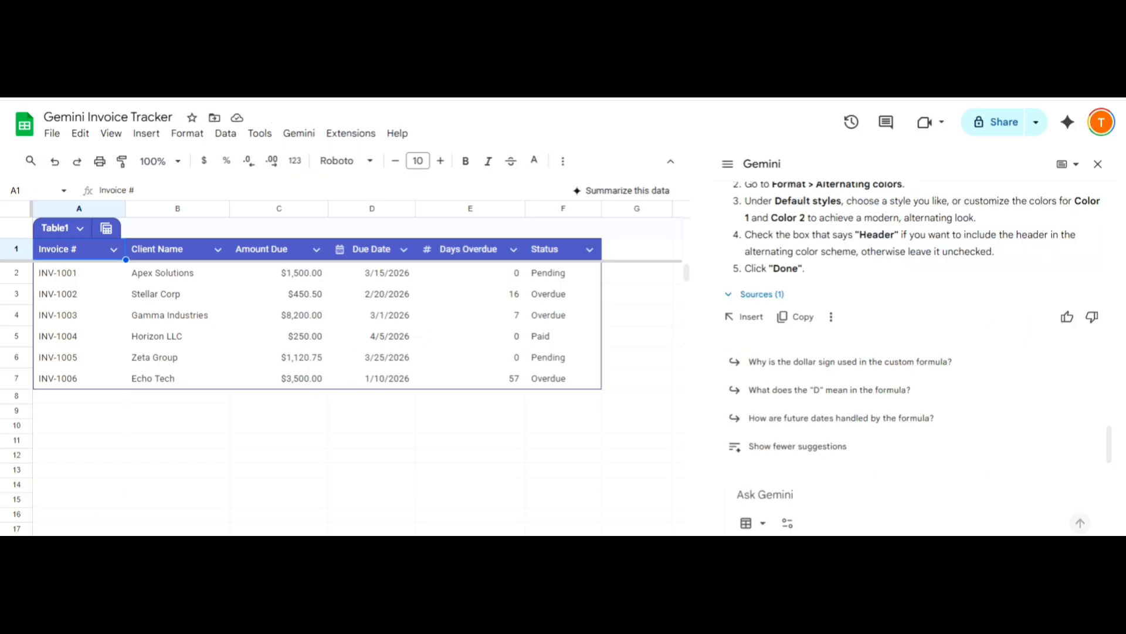
Step: Have Gemini add a dropdown with Pending, Paid and Overdue to cells F2:F7, and choose Pending for Apex Solutions
left_click(819, 501)
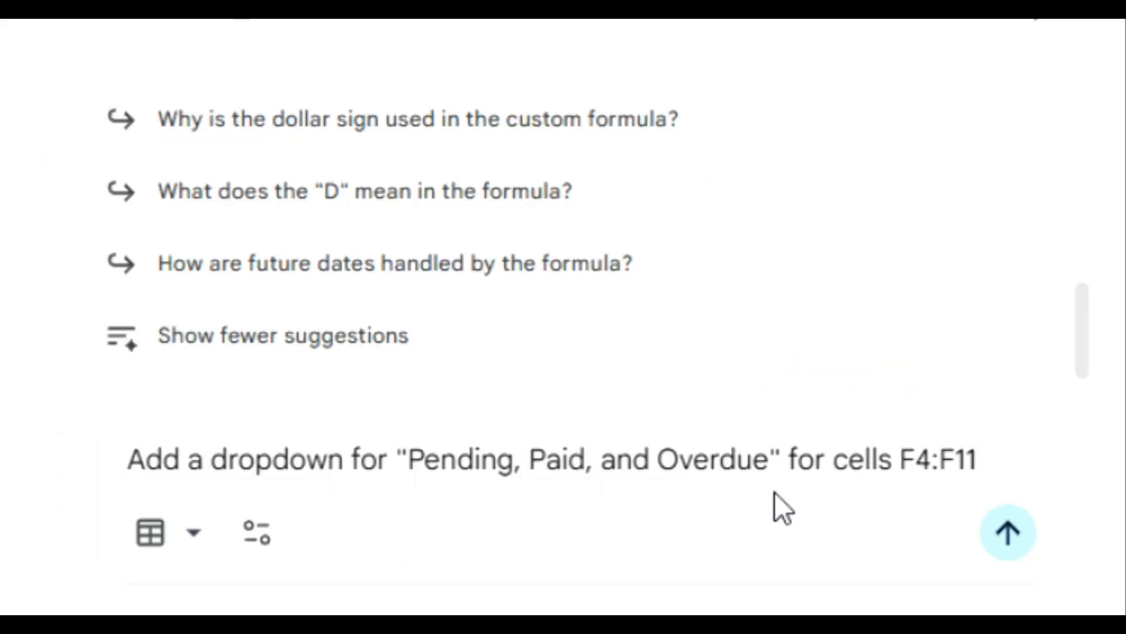
left_click(932, 463)
key("BackSpace")
type("2")
left_click(996, 457)
key("BackSpace")
key("BackSpace")
type("7")
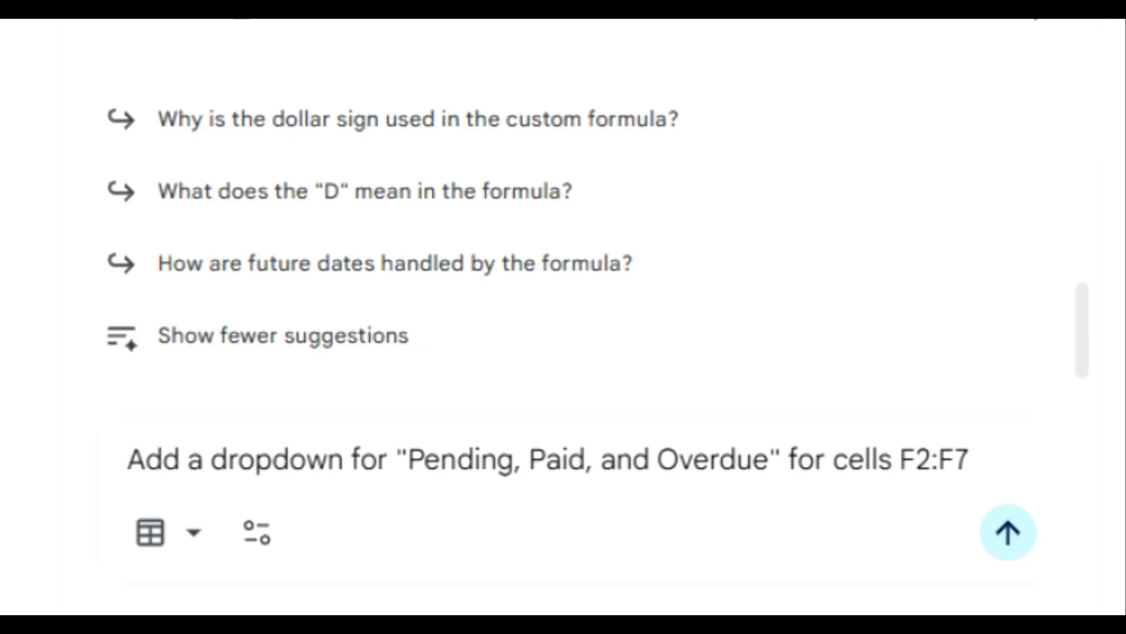
left_click(1010, 543)
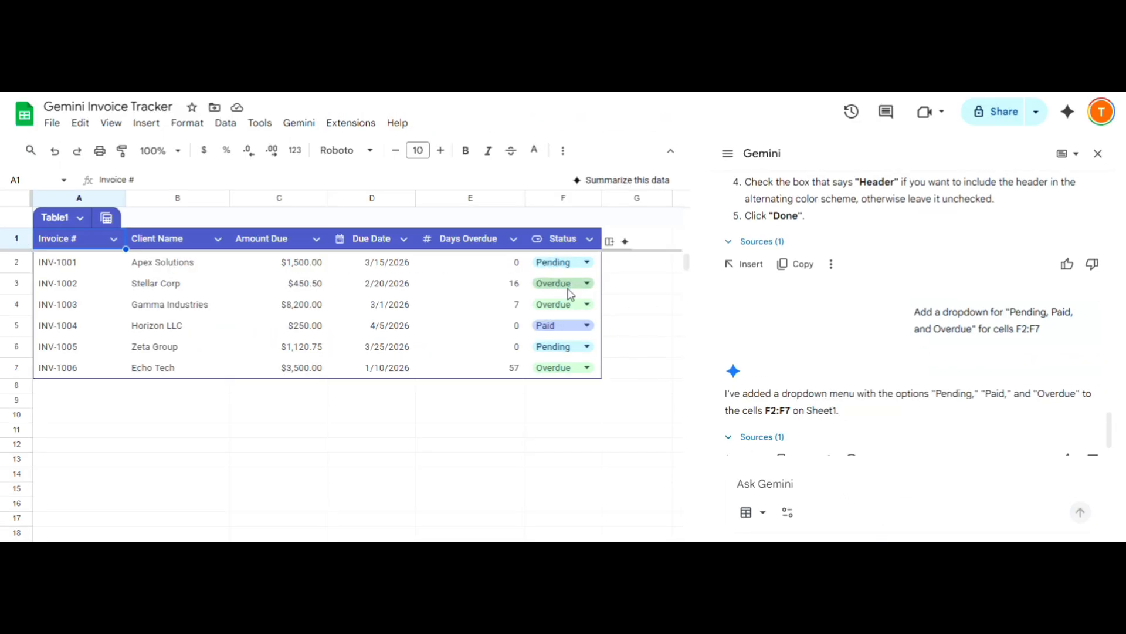
left_click(588, 262)
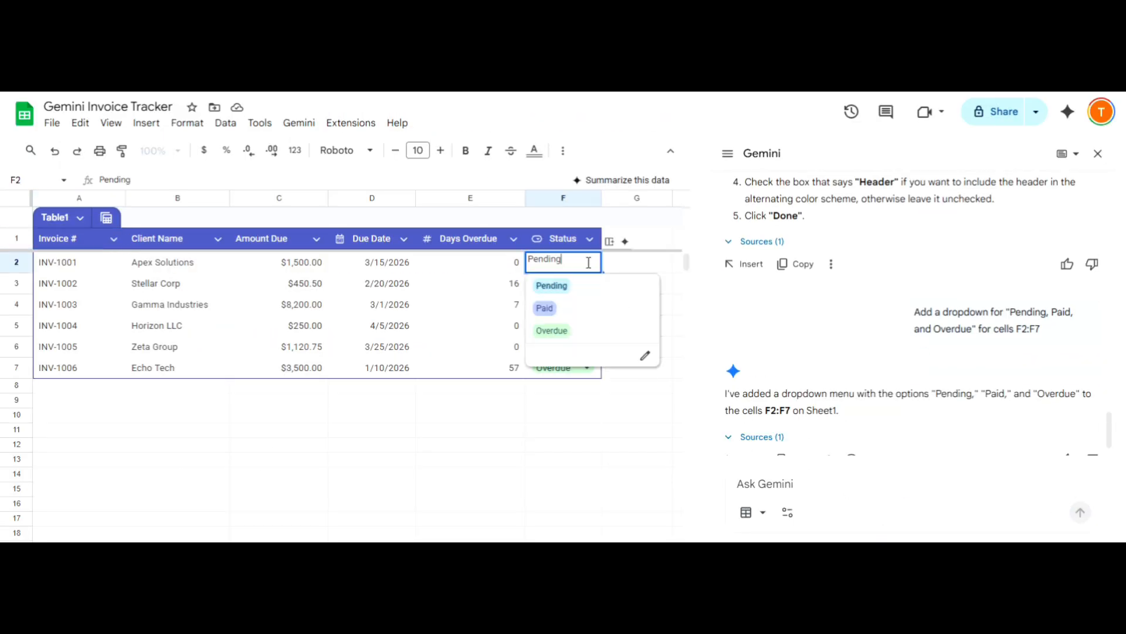
left_click(557, 286)
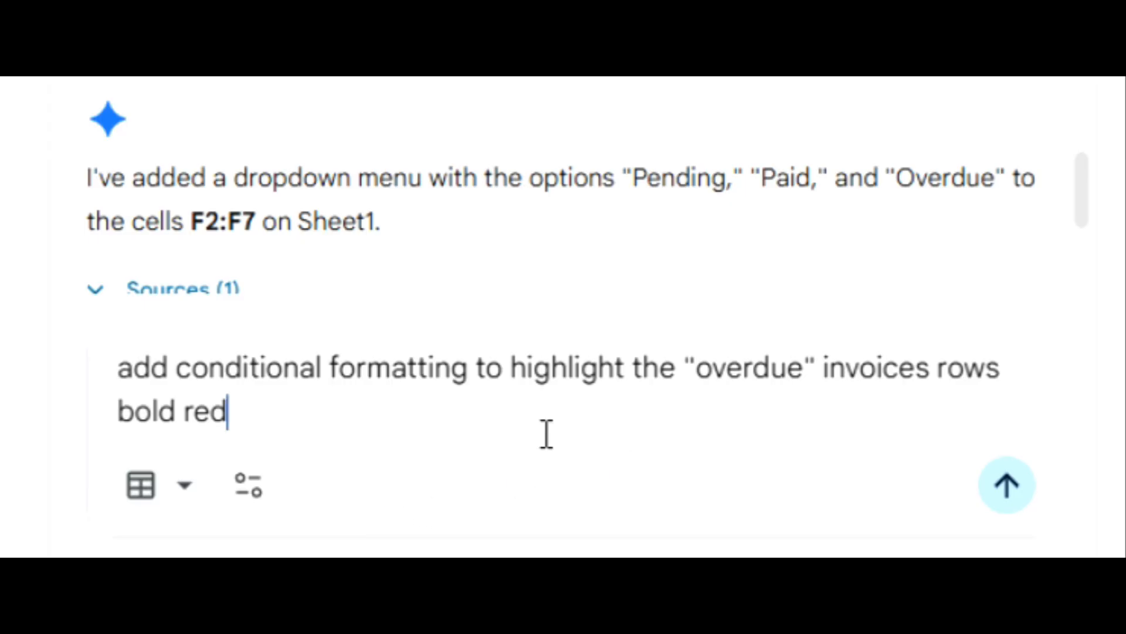
Step: Have Gemini add conditional formatting that highlights the "overdue" invoice rows light red
left_click(178, 420)
key("BackSpace")
key("BackSpace")
key("BackSpace")
key("BackSpace")
type("light")
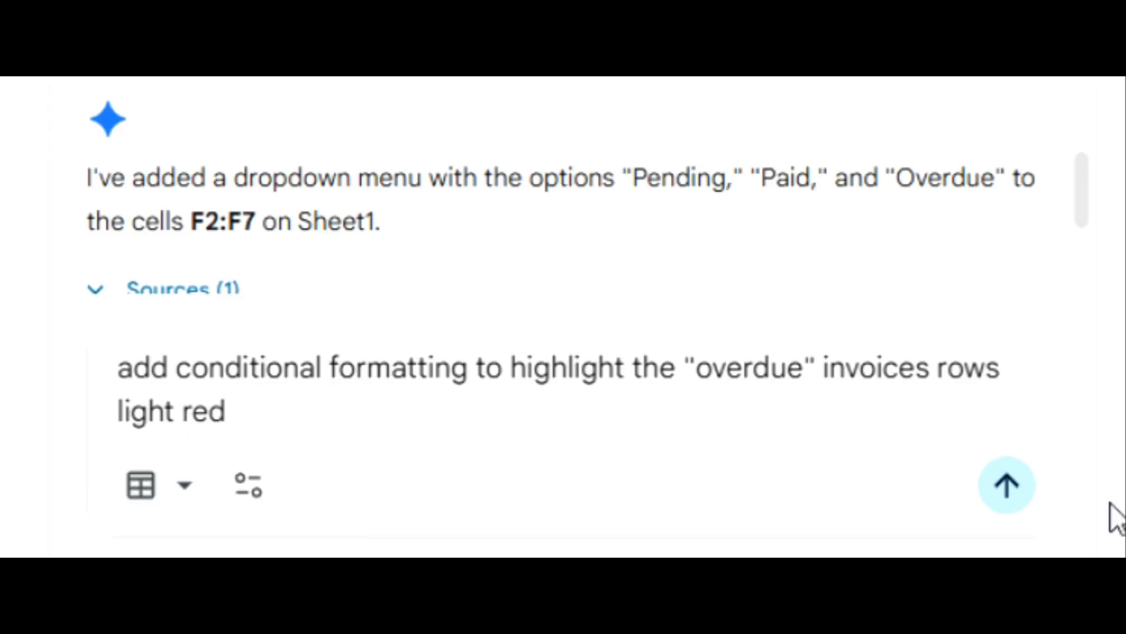
left_click(1008, 487)
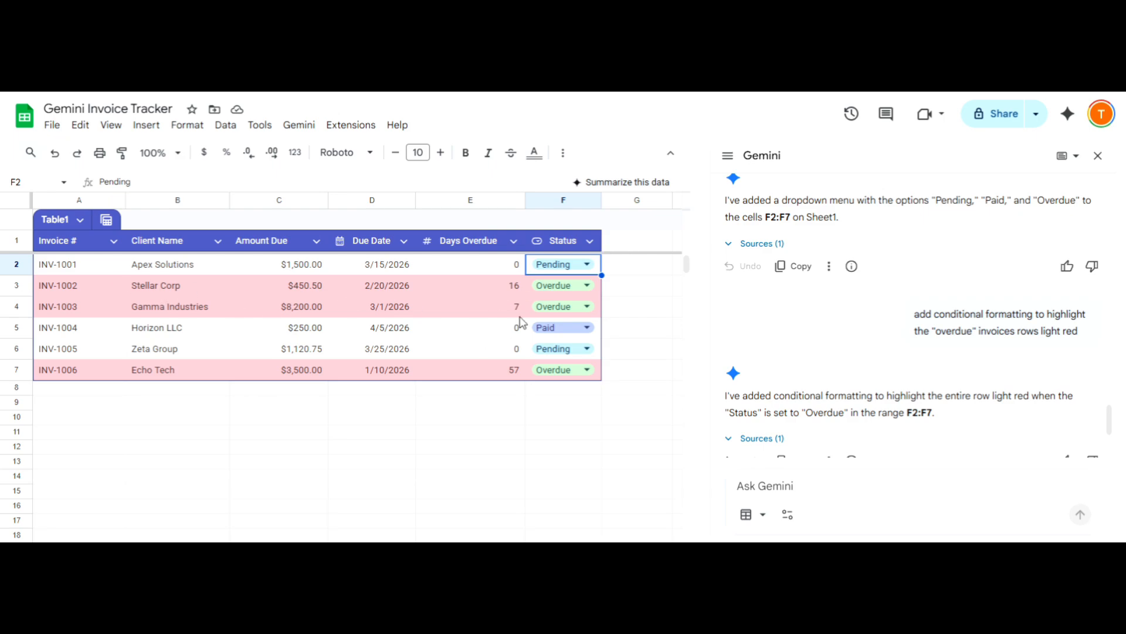
Step: Test the row highlighting by switching the Stellar Corp status to Pending and back to Overdue
left_click(588, 286)
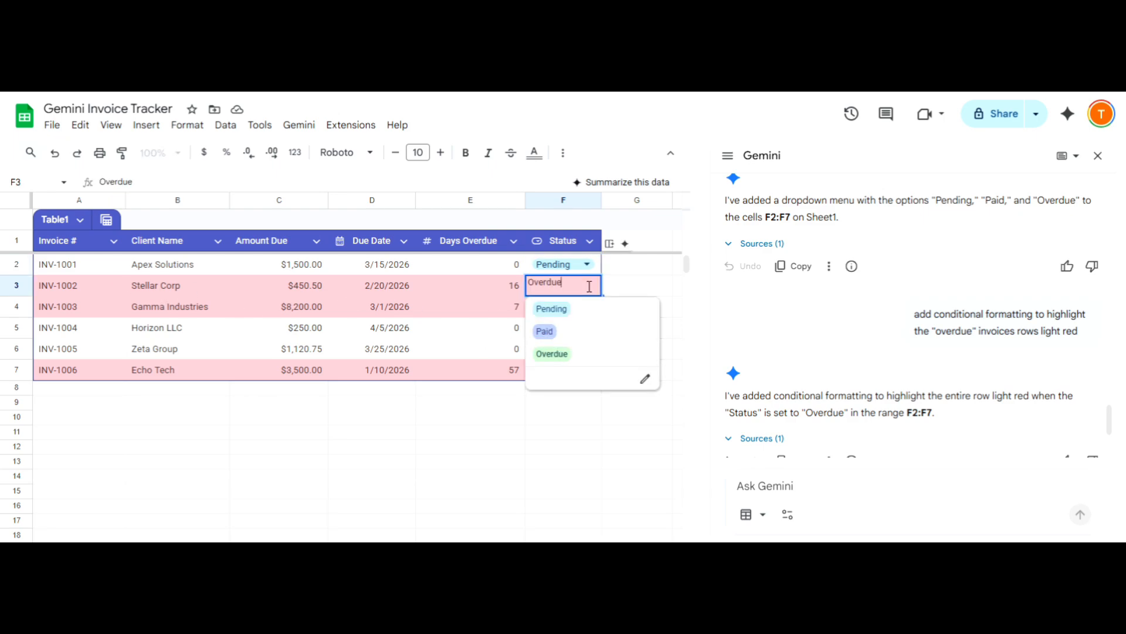
left_click(565, 318)
left_click(593, 286)
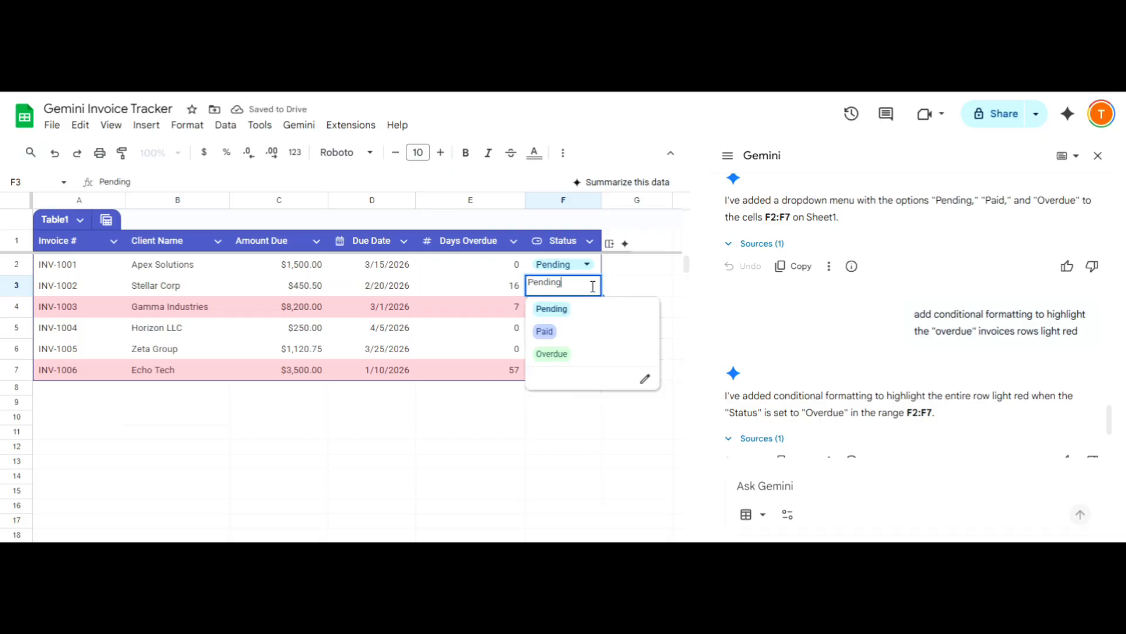
left_click(555, 354)
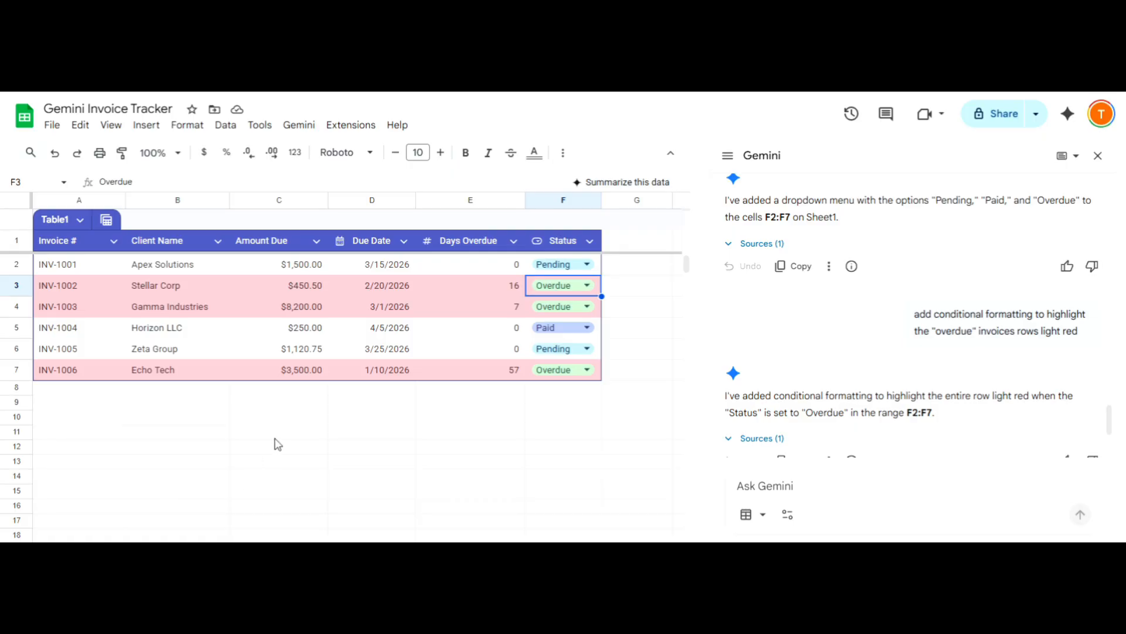
Step: Have Gemini add Total Outstanding Revenue to cell A10 below the table
left_click(111, 406)
left_click(97, 420)
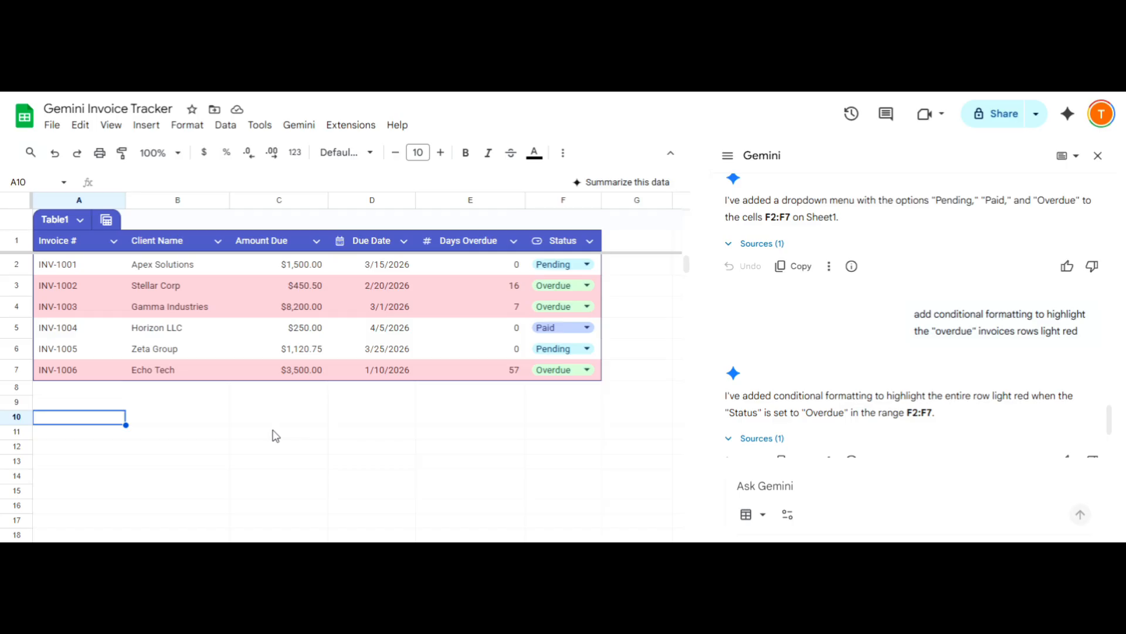
left_click(802, 487)
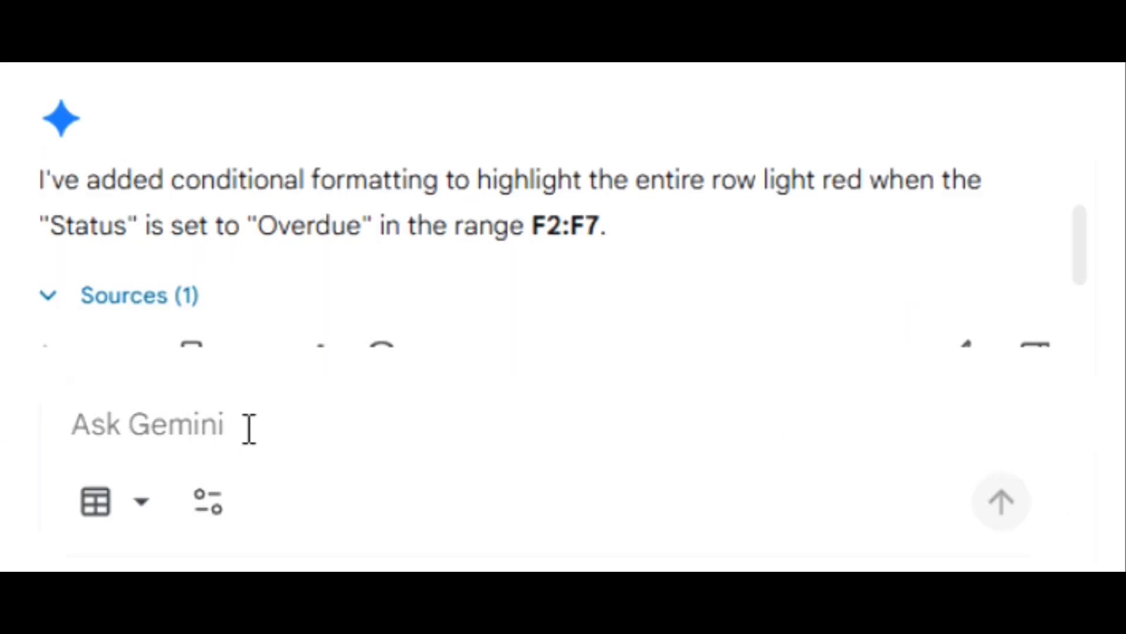
type("Add Total Outstanding Revenue to cell A10")
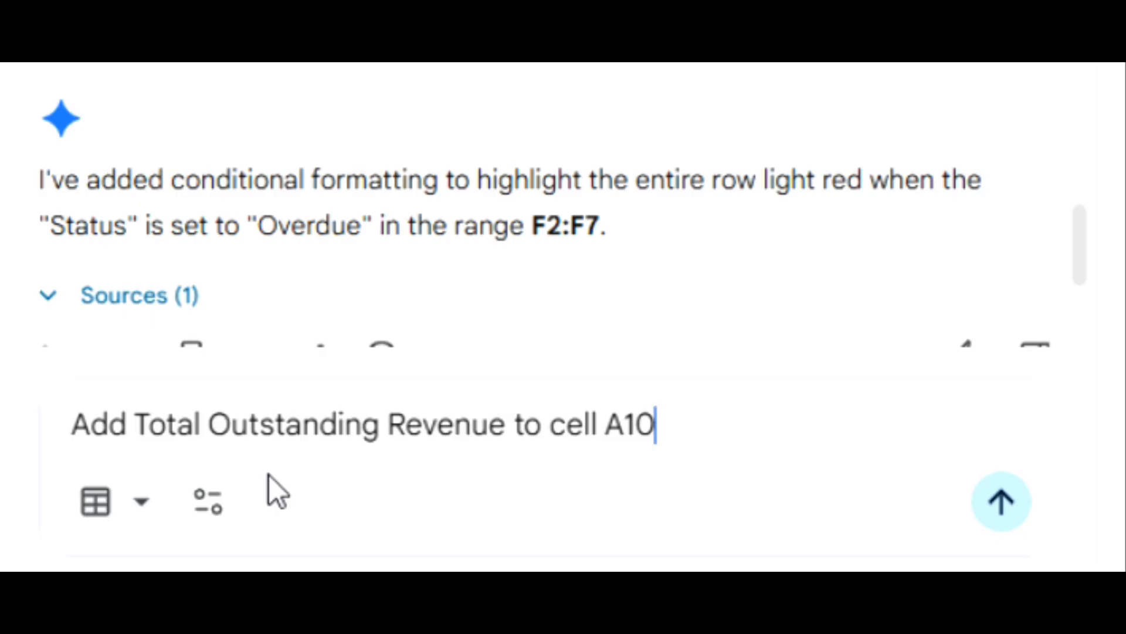
left_click(1015, 504)
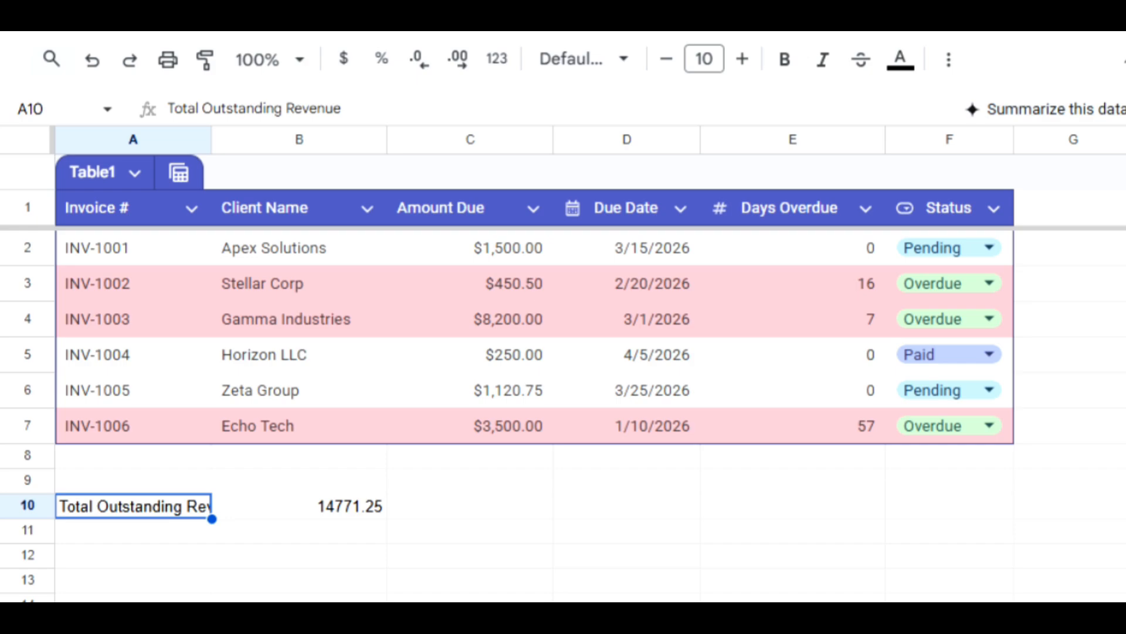
Step: Inspect the formula in cell B10 and have Gemini remove it
left_click(299, 508)
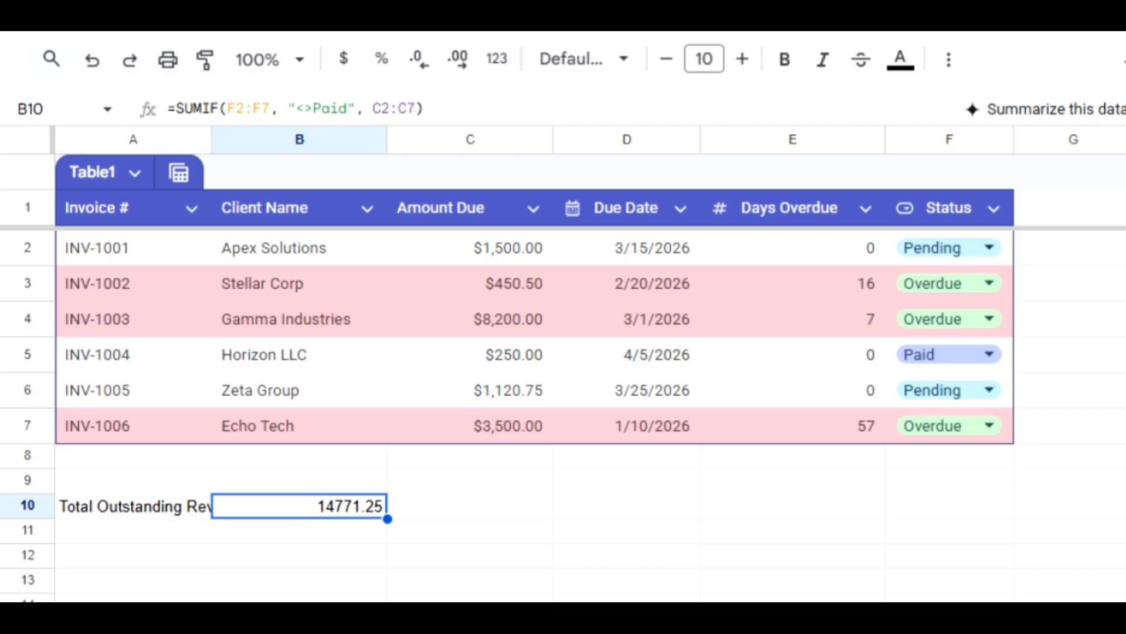
type("remove formula in cell ")
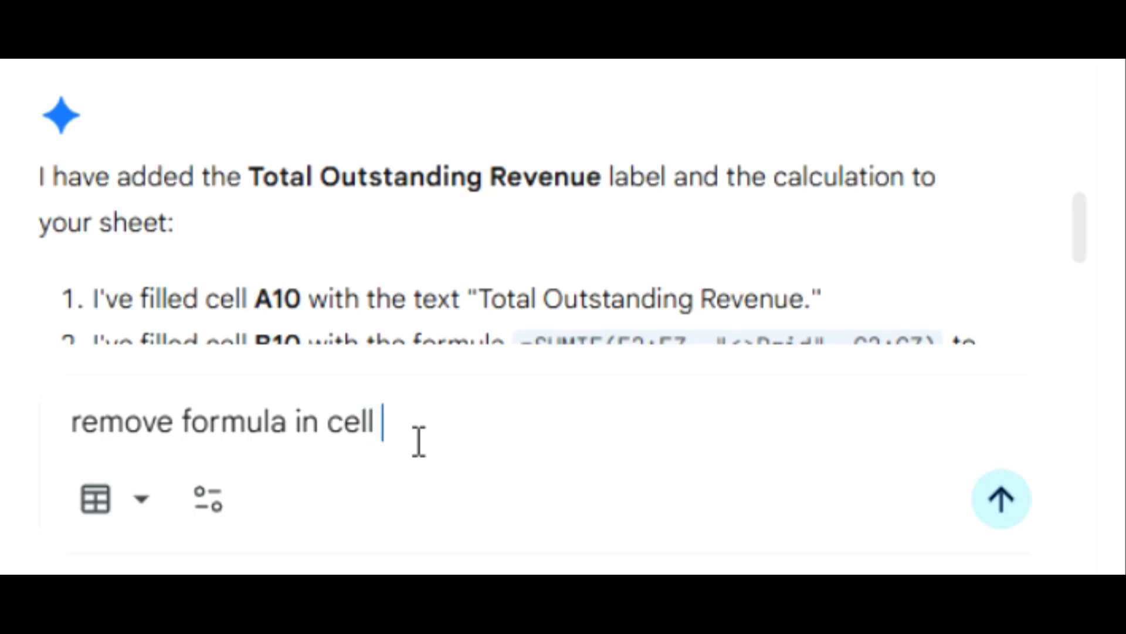
type("B10")
left_click(1002, 499)
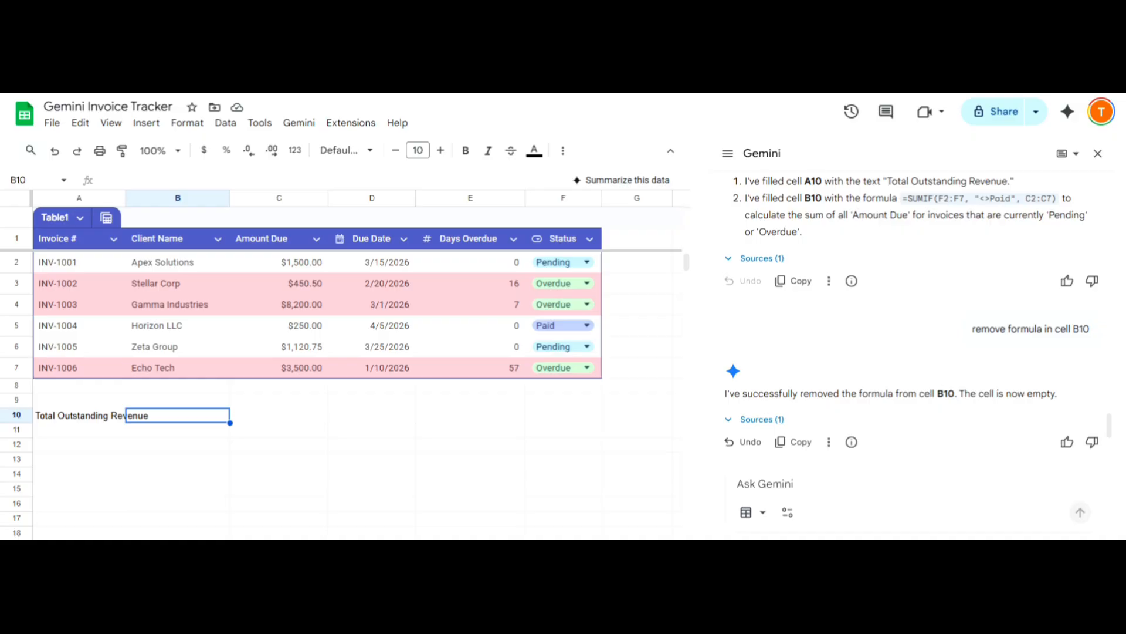
Step: Have Gemini add Total Overdue Invoices to cell C10 and remove the formula in cell D10
left_click(805, 487)
type("Add Total Overdue Invoices to cell C10")
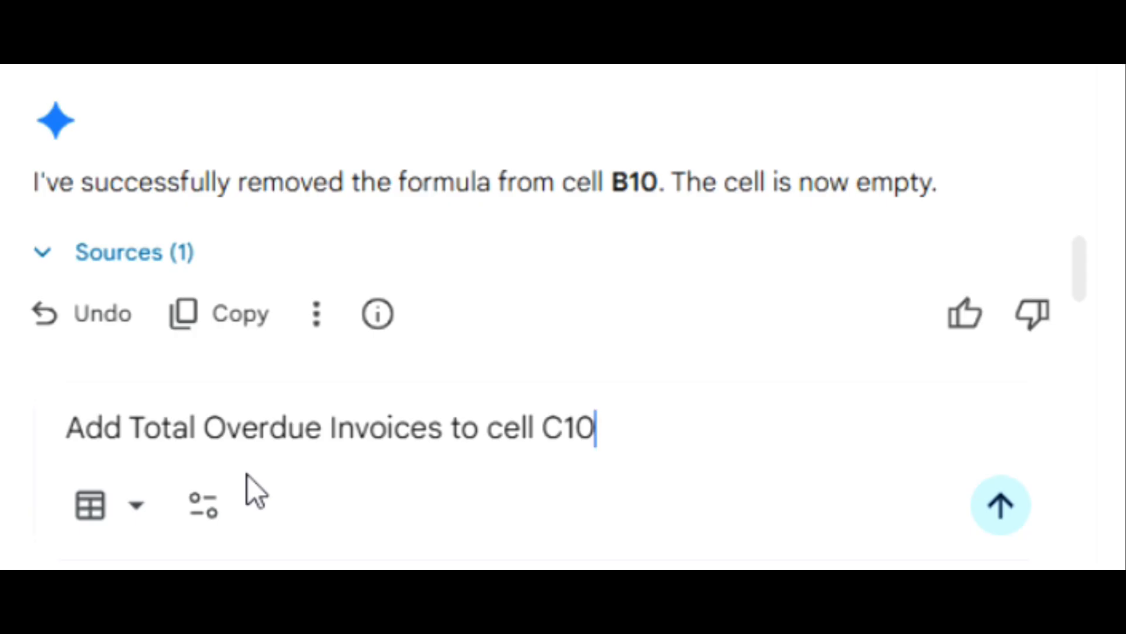
left_click(1003, 508)
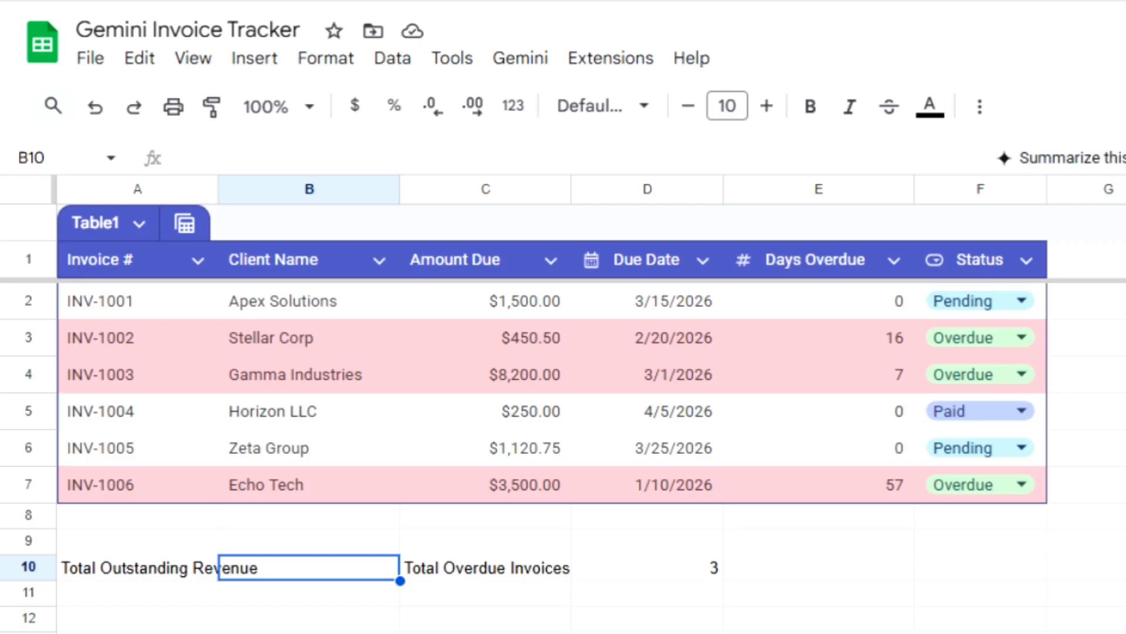
left_click(667, 575)
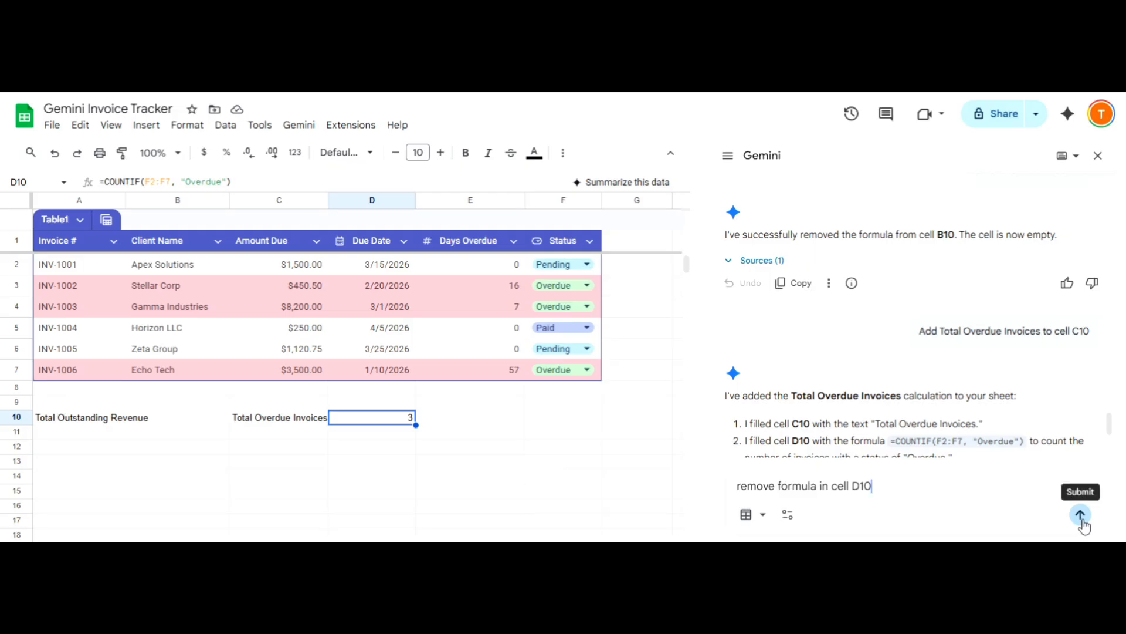
left_click(1080, 515)
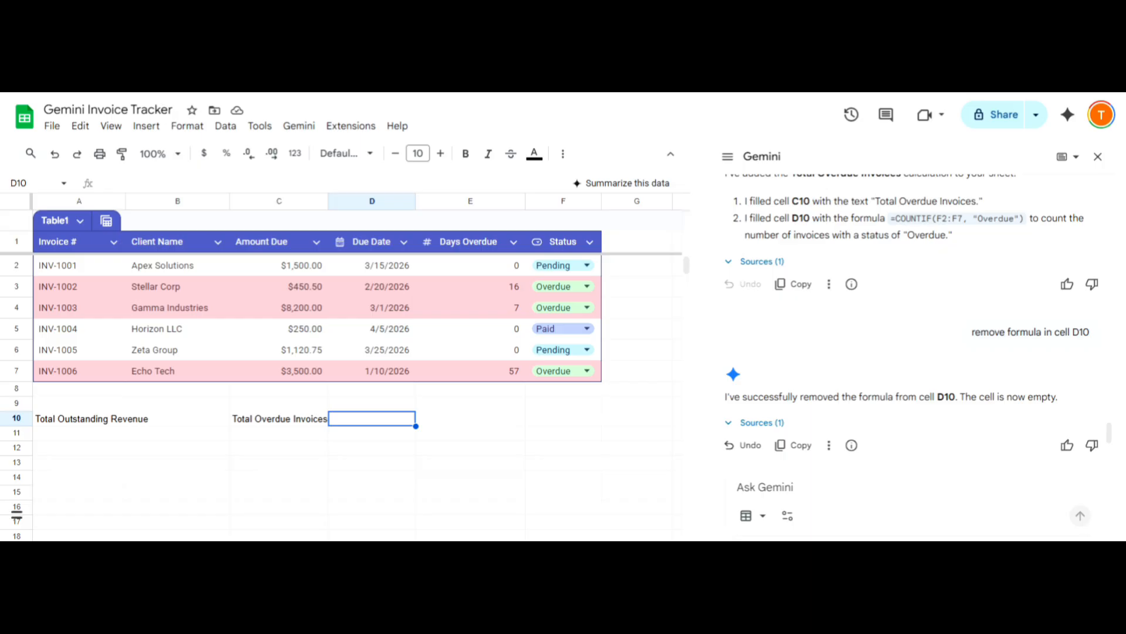
Step: Have Gemini add Paid % to cell E10 and remove the formula in cell F10
type("Add Paid % to cell E10")
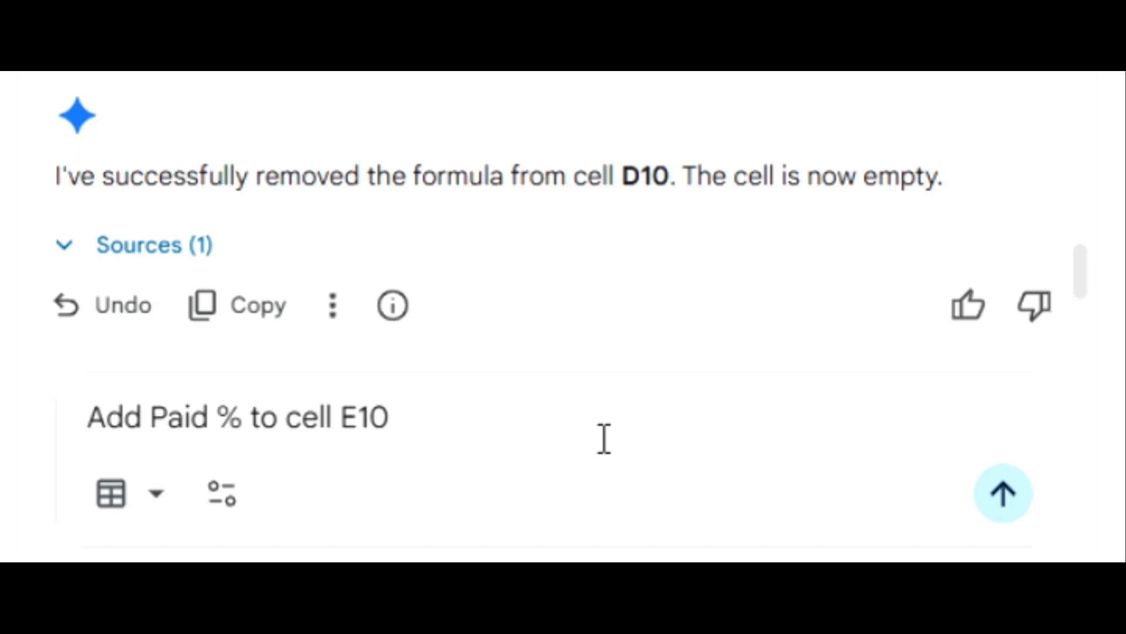
key("Return")
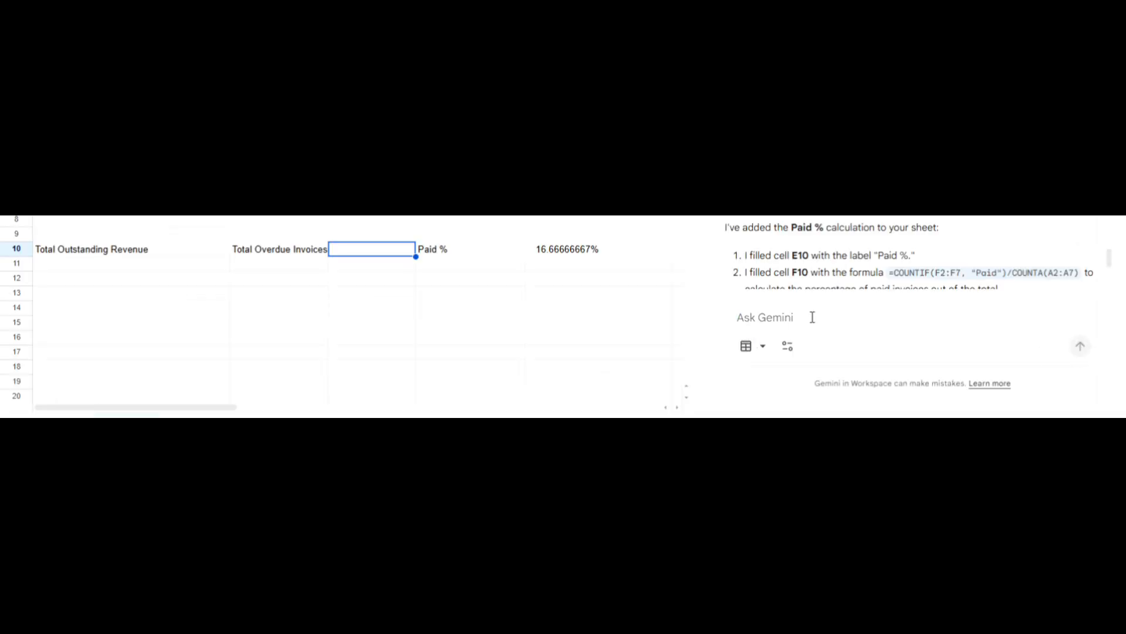
type("remove formula in cell F10")
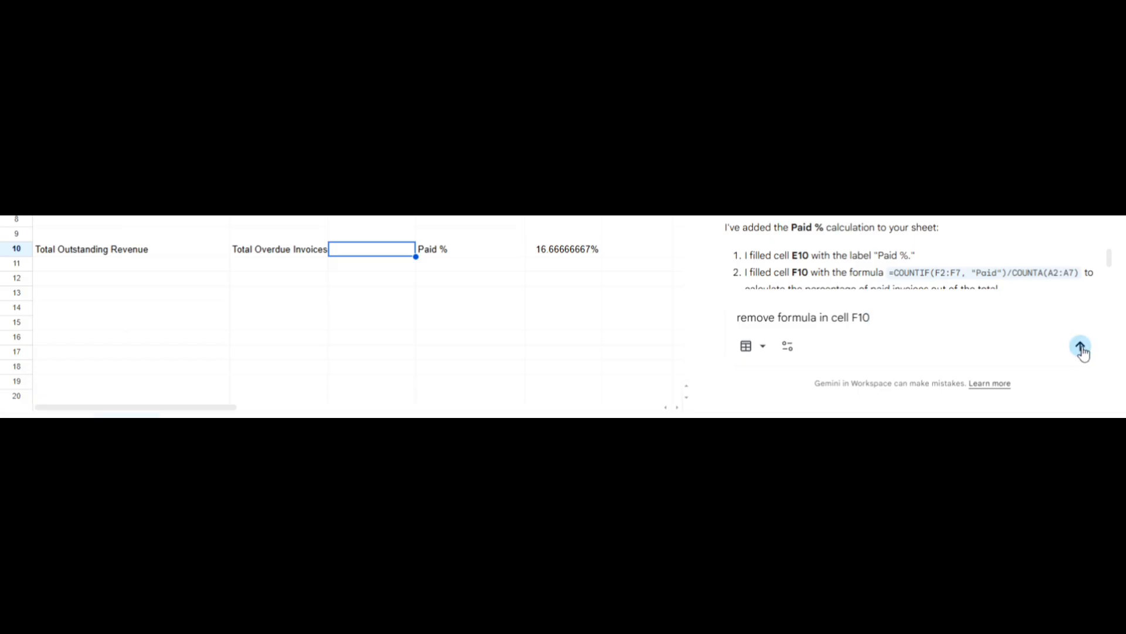
left_click(1080, 346)
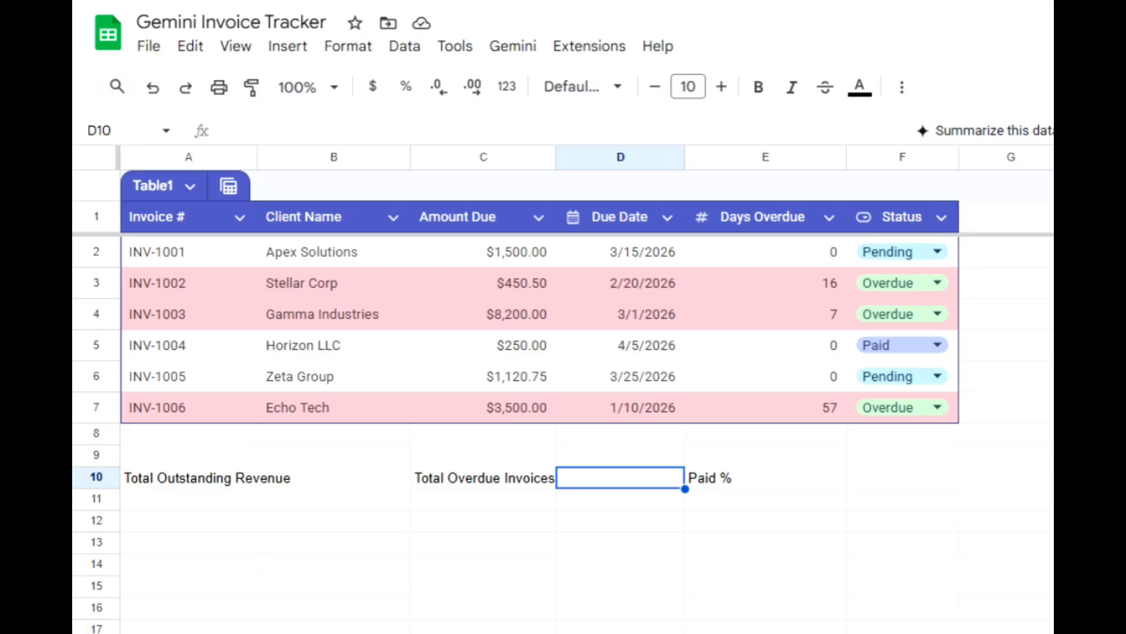
Step: Bold the summary labels in A10:E10 and widen columns A and C to fit their label text
left_click_drag(215, 486, 719, 492)
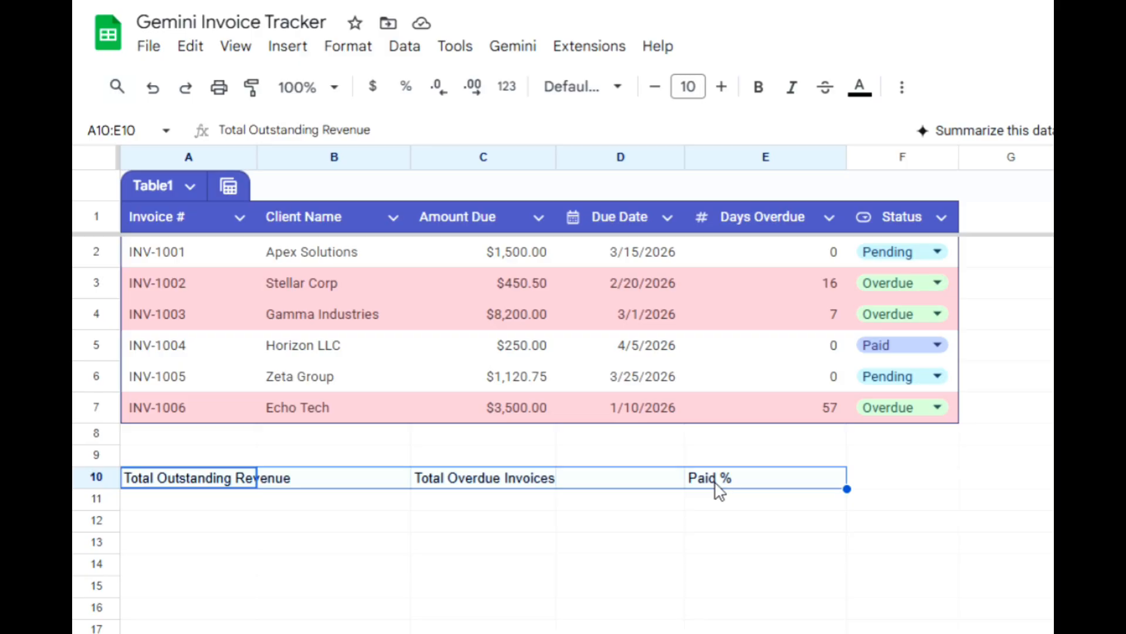
key("ctrl+b")
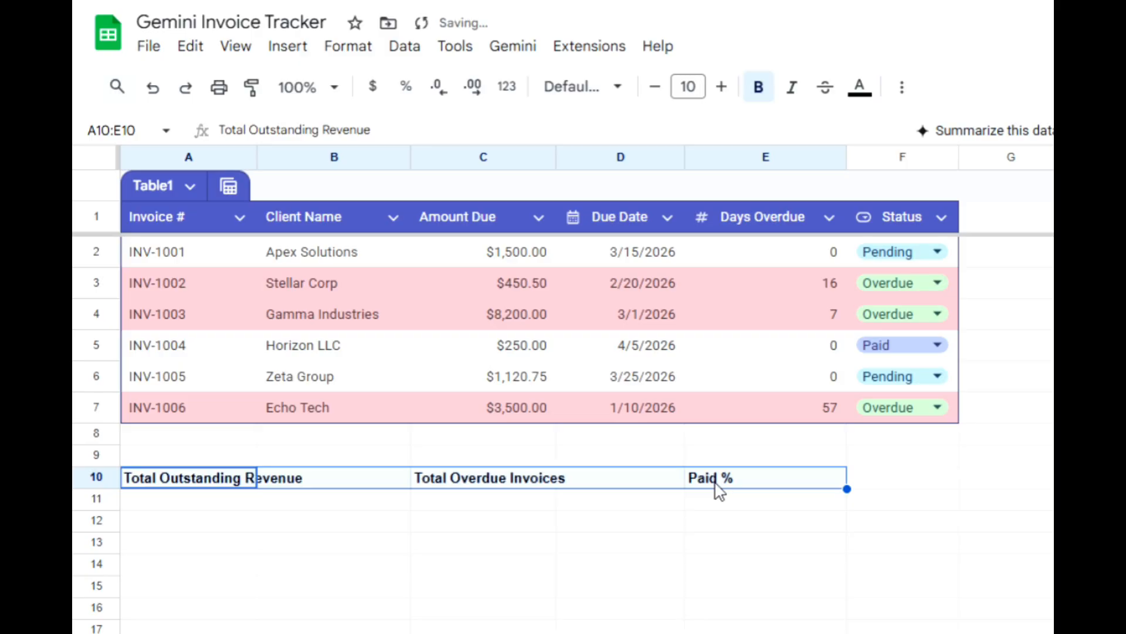
left_click(236, 492)
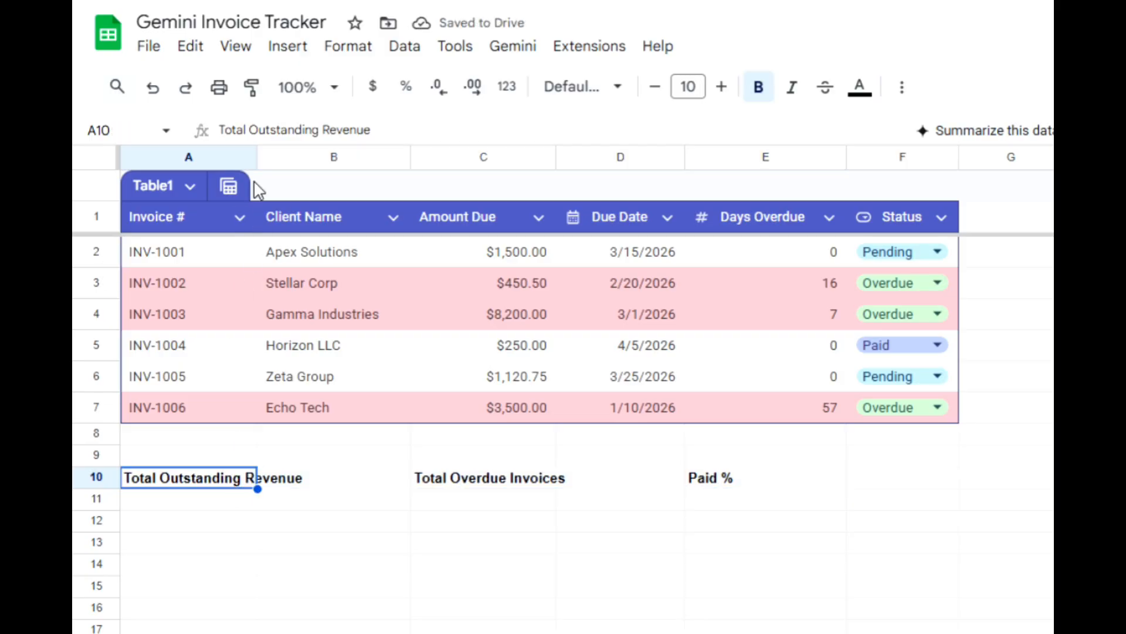
double_click(258, 157)
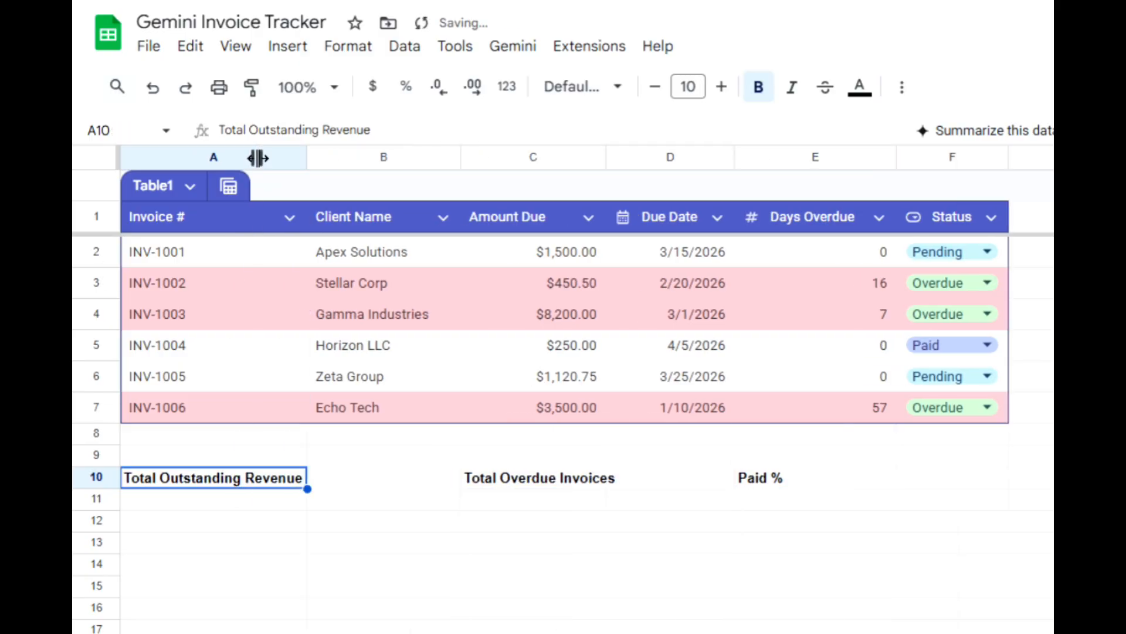
left_click(529, 483)
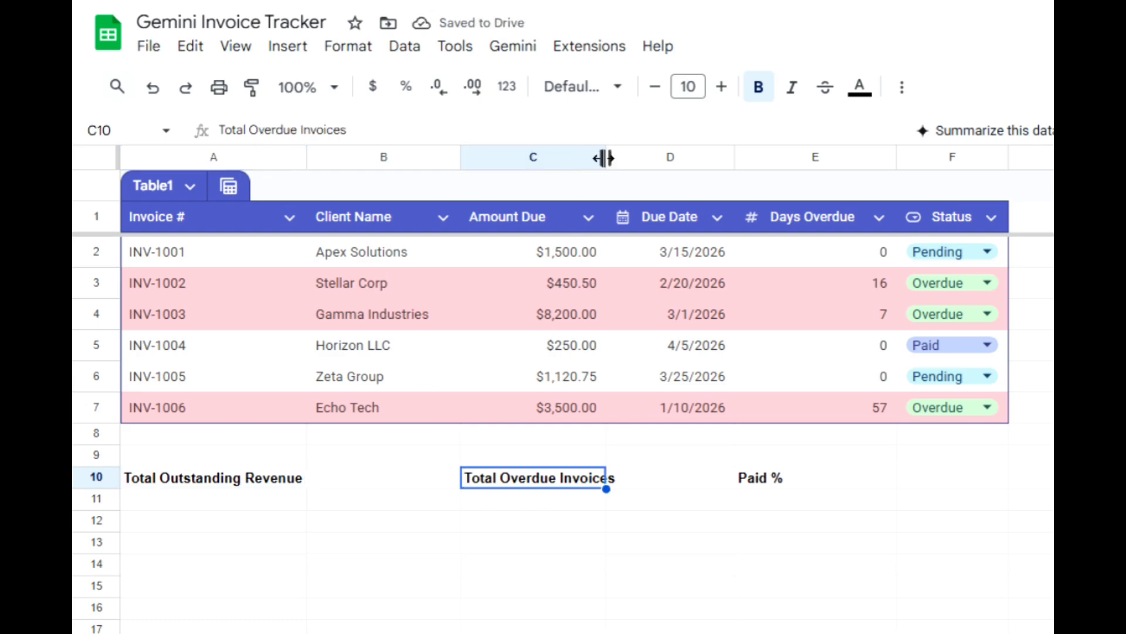
double_click(605, 157)
Step: Center-align the summary labels in A10:E10
left_click_drag(213, 487, 832, 482)
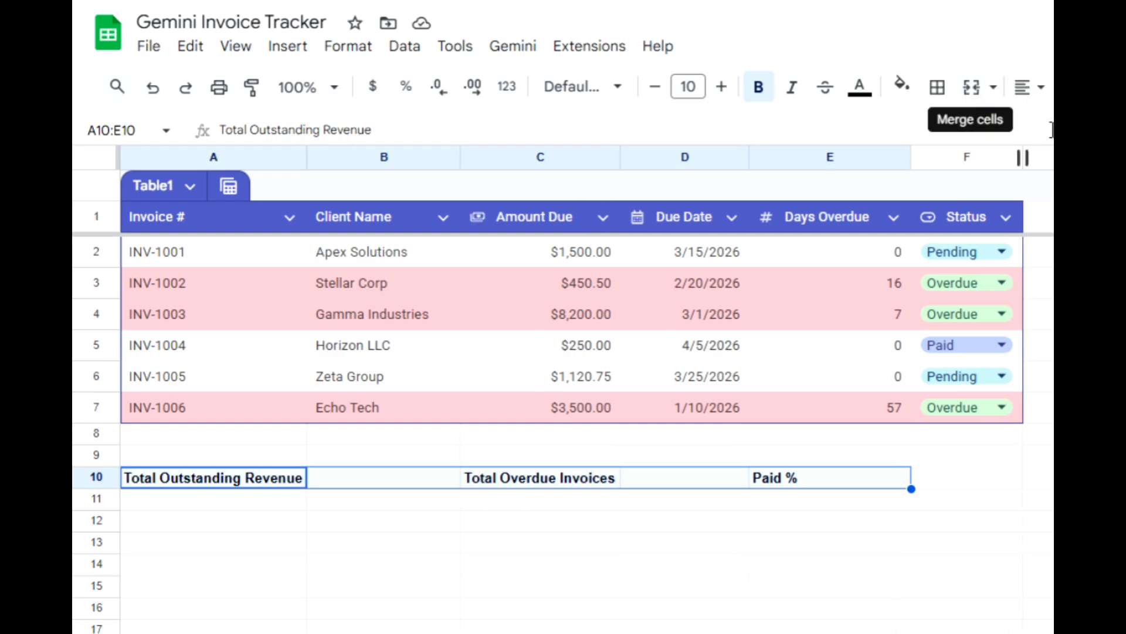
left_click(962, 93)
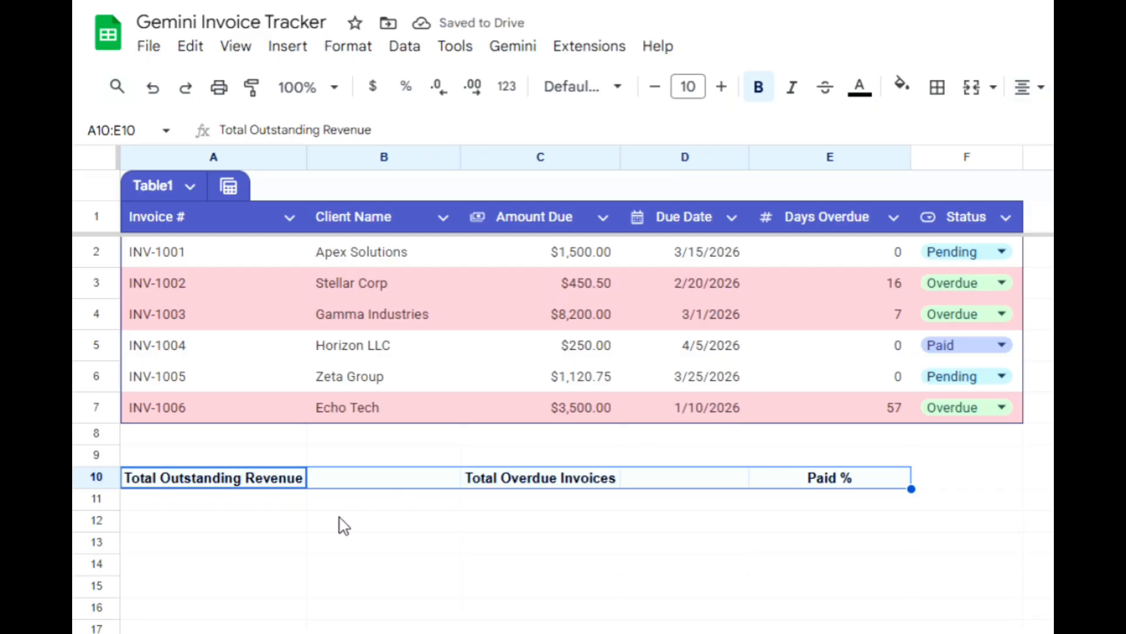
left_click(278, 504)
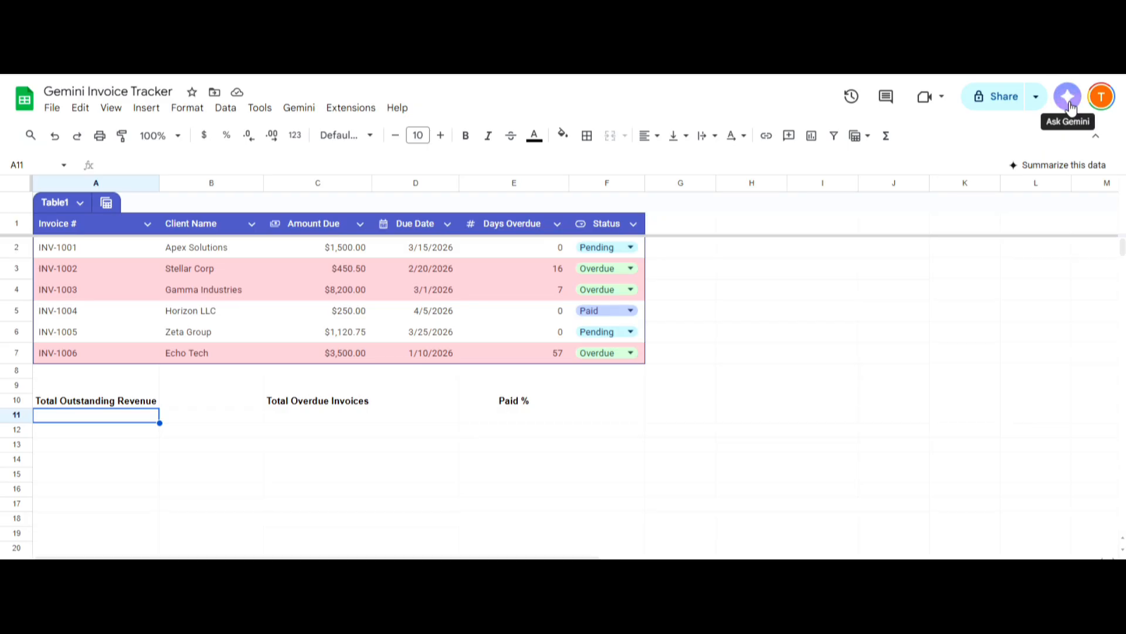
Step: Have Gemini sum all invoices and enter the total in cell A11, and inspect the resulting formula
left_click(1071, 107)
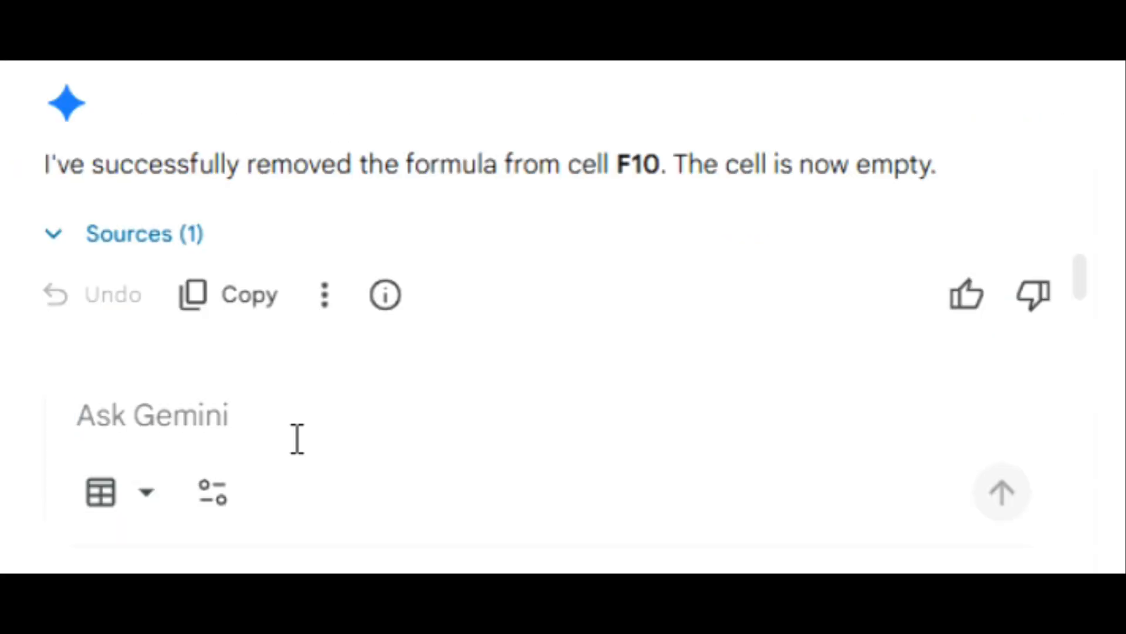
type("sum all invoices and enter that total in cell A11")
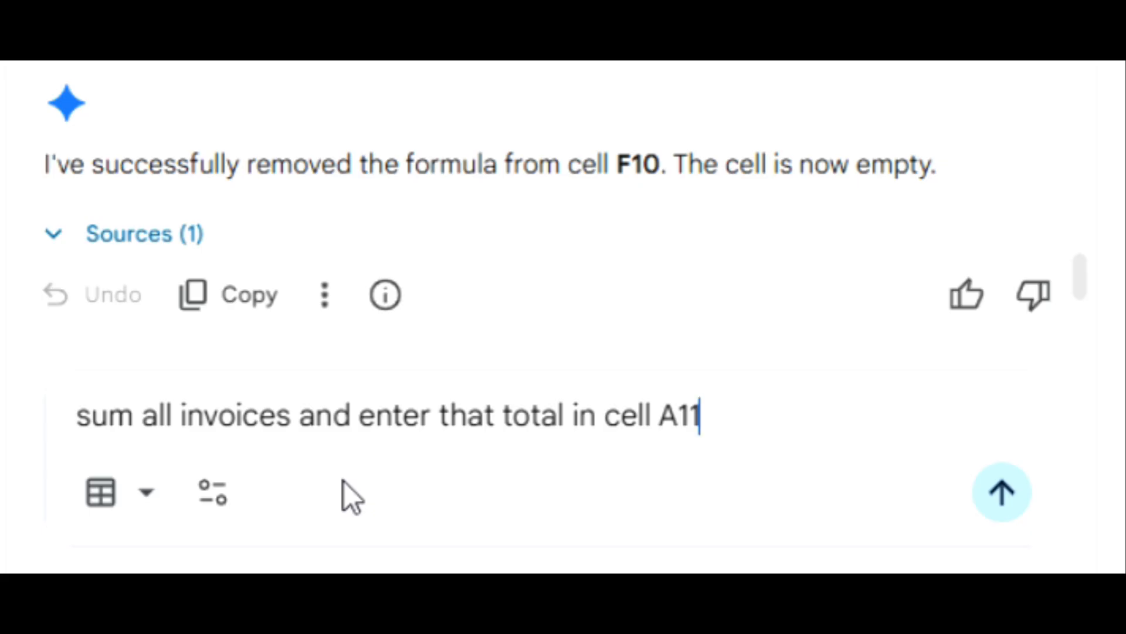
left_click(1001, 502)
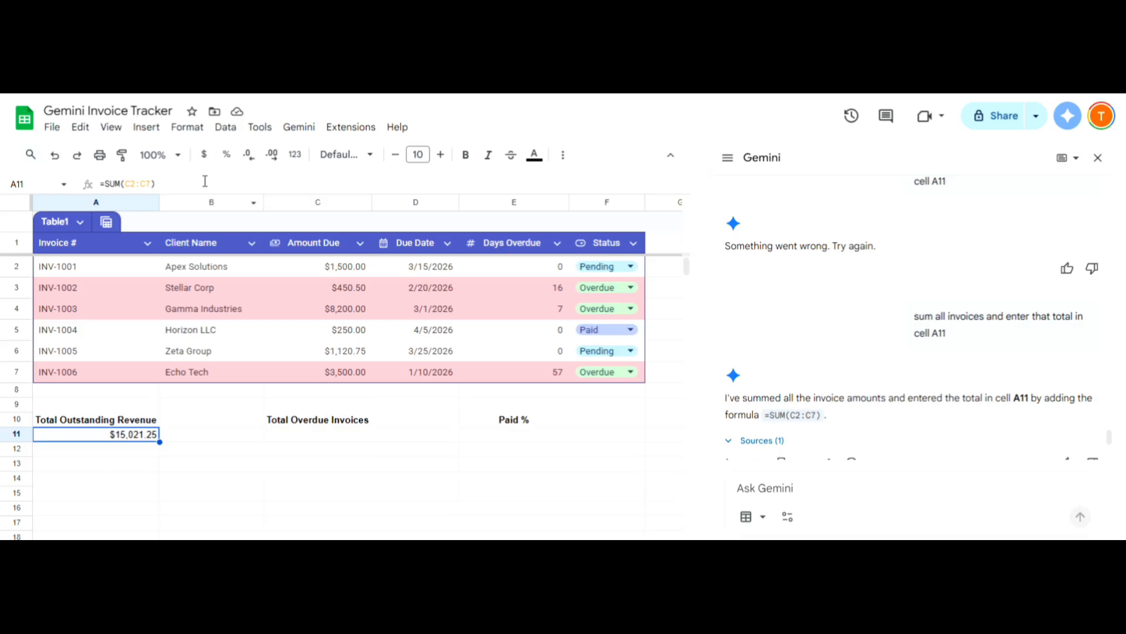
left_click(157, 184)
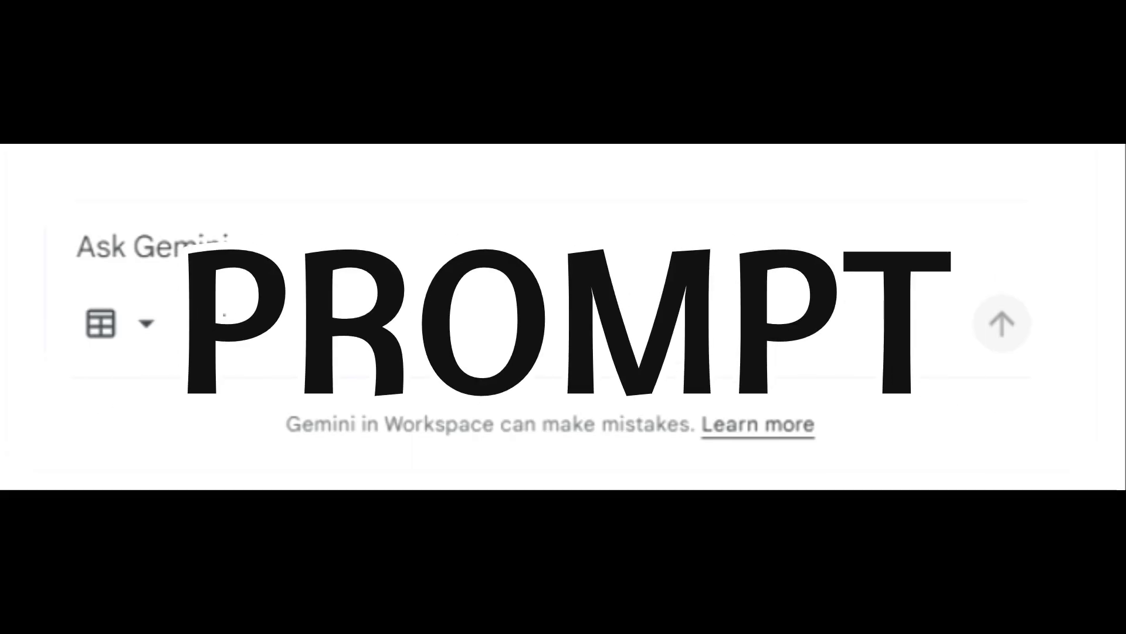
Step: Have Gemini sum all the pending and overdue invoices and enter that total in cell C11, leaving out the date condition
left_click(278, 247)
type("sum all the pending and overdue invoices based on the date and enter that total in cell C11")
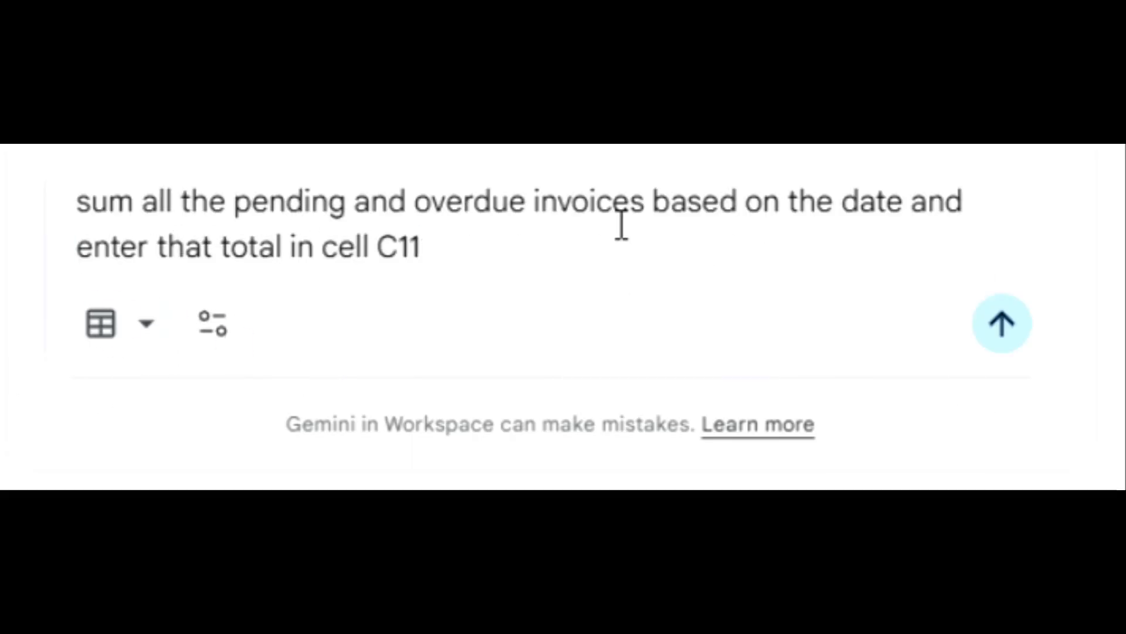
left_click(906, 221)
key("BackSpace")
key("BackSpace")
key("BackSpace")
key("BackSpace")
key("BackSpace")
key("BackSpace")
key("BackSpace")
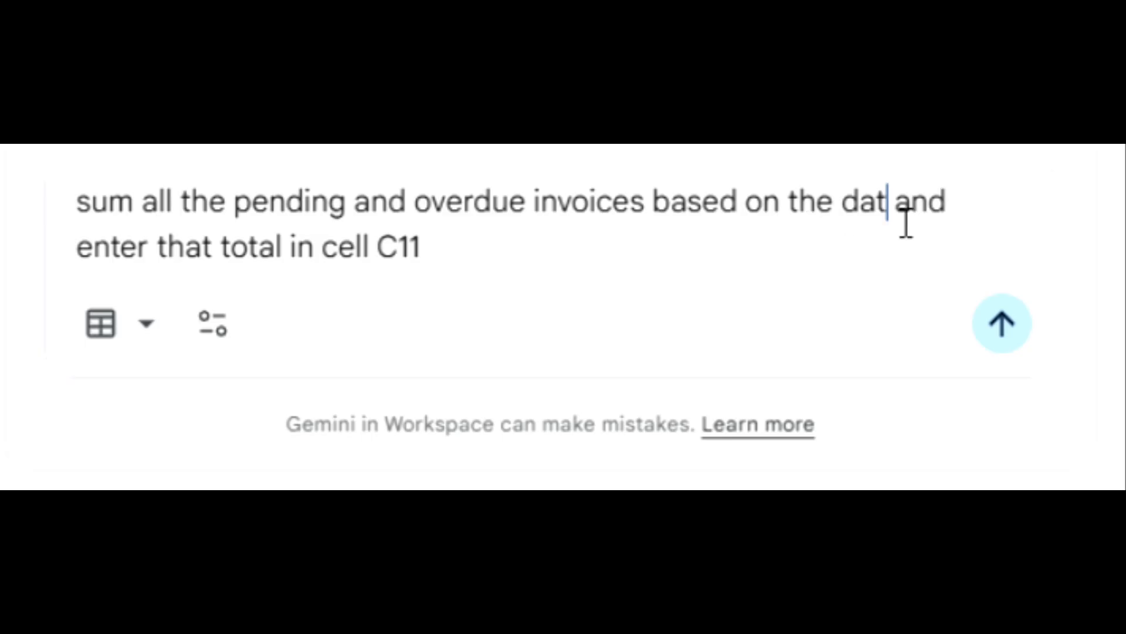
key("BackSpace")
key("BackSpace")
key("BackSpace")
key("BackSpace")
key("BackSpace")
key("BackSpace")
key("BackSpace")
key("BackSpace")
key("BackSpace")
key("BackSpace")
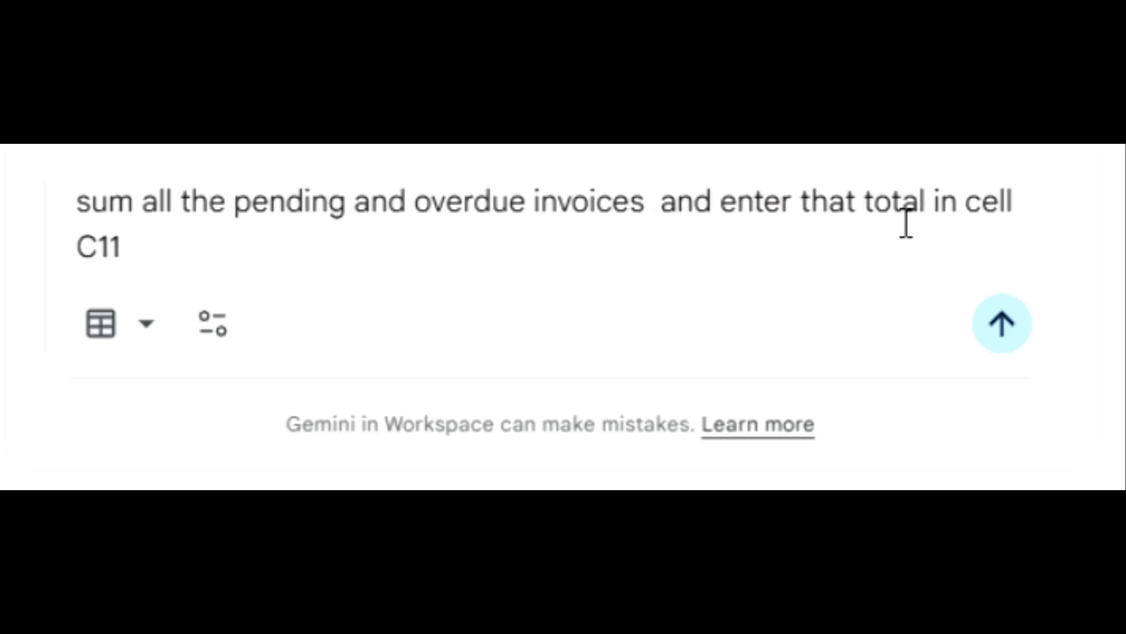
key("BackSpace")
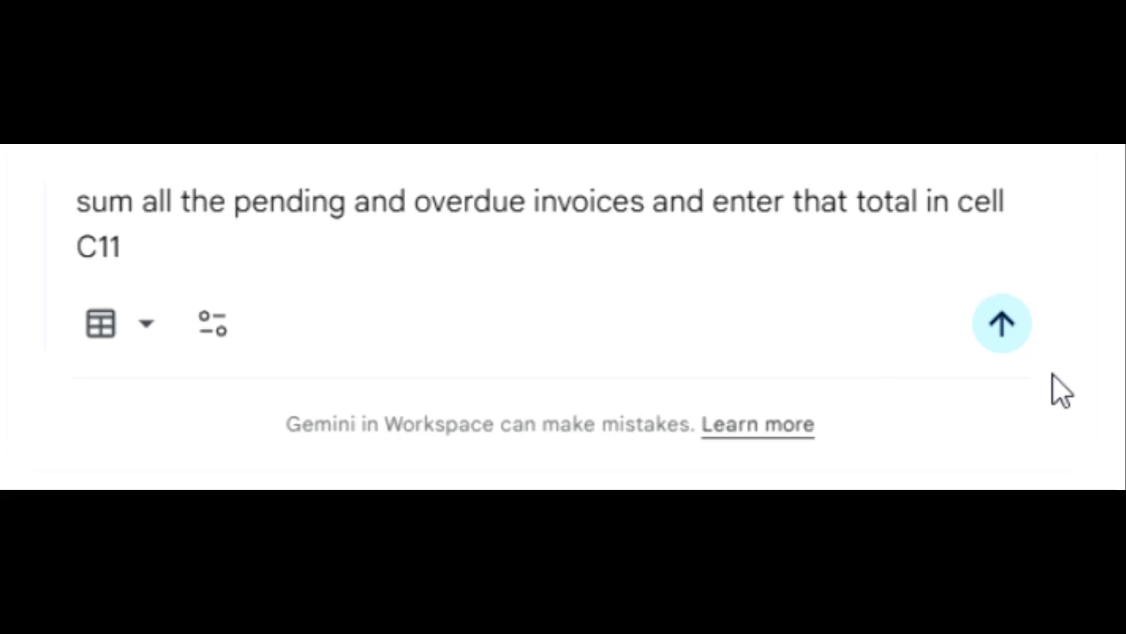
left_click(1011, 333)
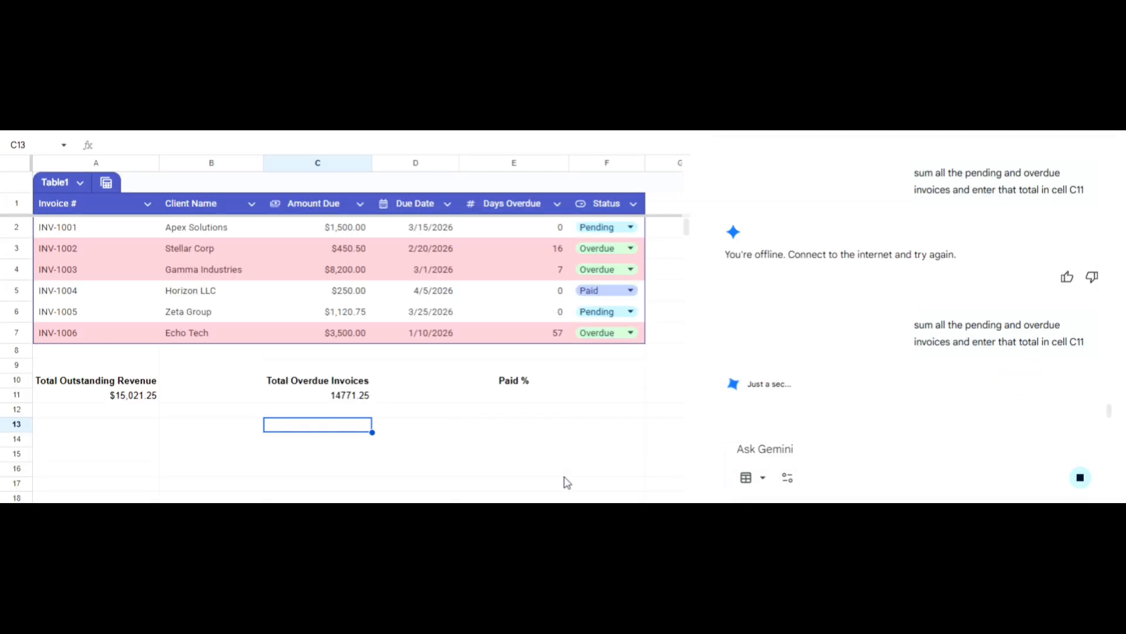
Step: Inspect the formula in cell C11 and check its total against the sum of the selected pending and overdue amounts
left_click(274, 145)
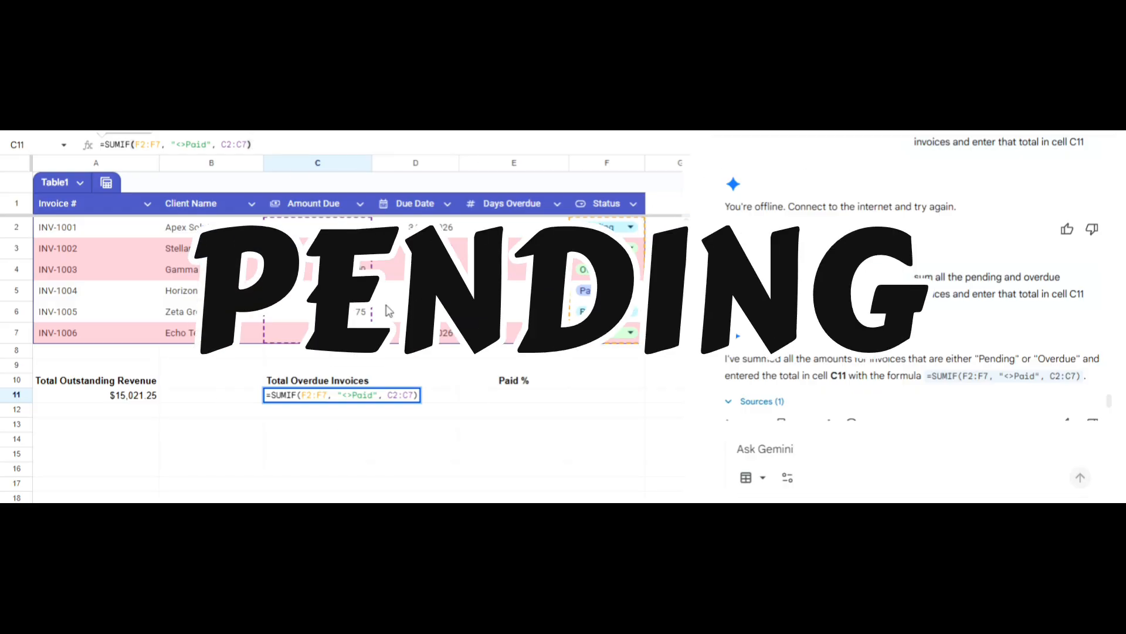
left_click(326, 430)
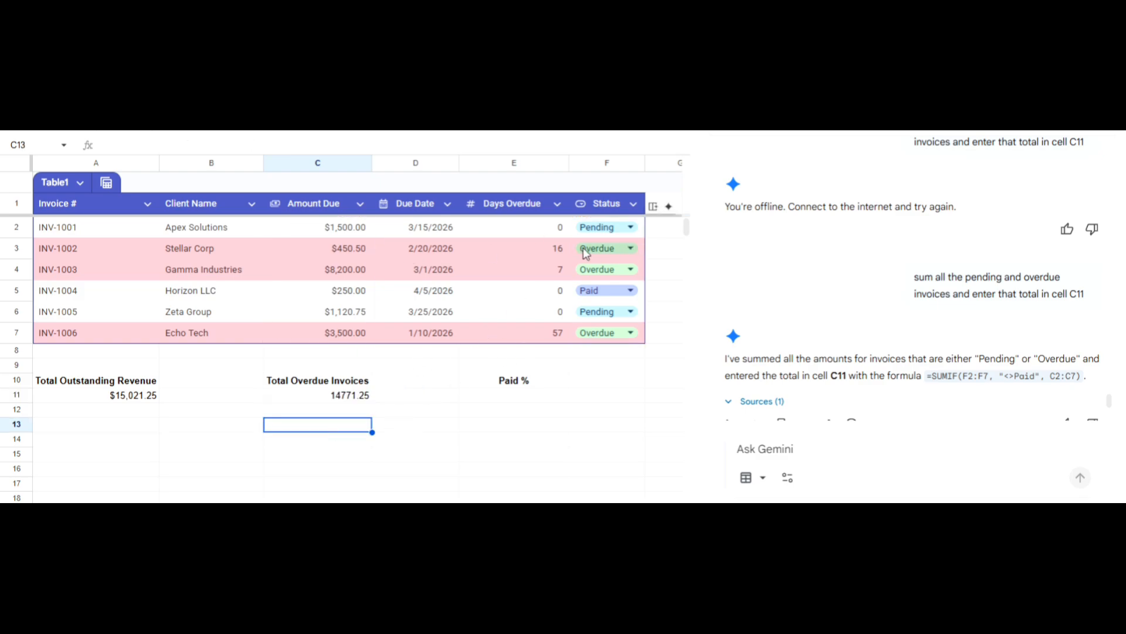
left_click_drag(354, 232, 356, 273)
left_click(353, 312, "ctrl")
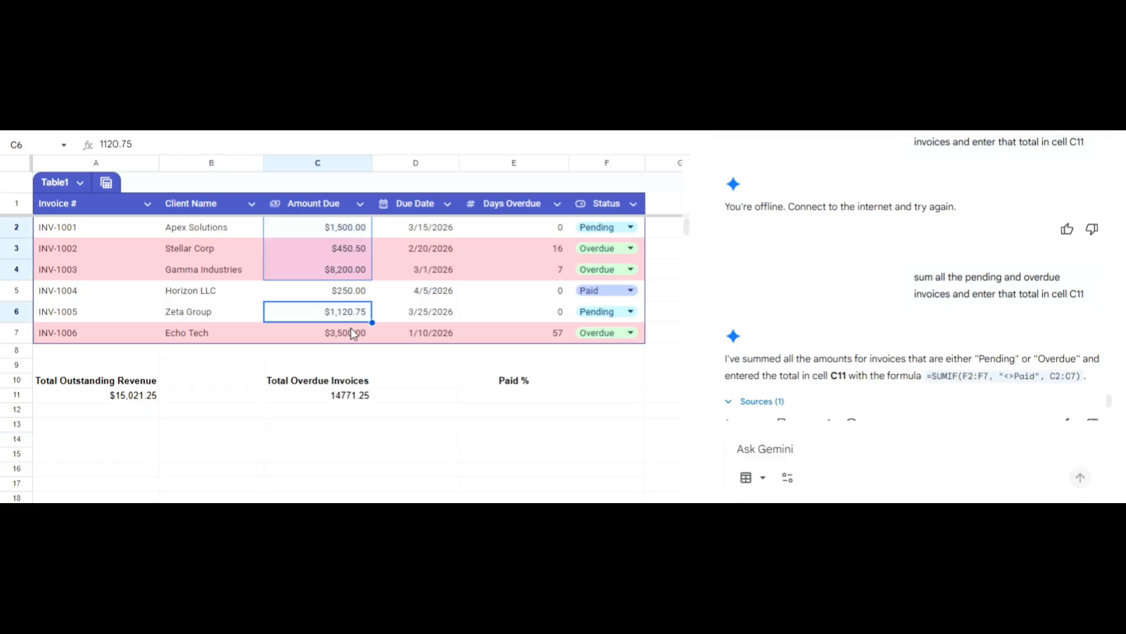
left_click_drag(353, 337, 354, 337)
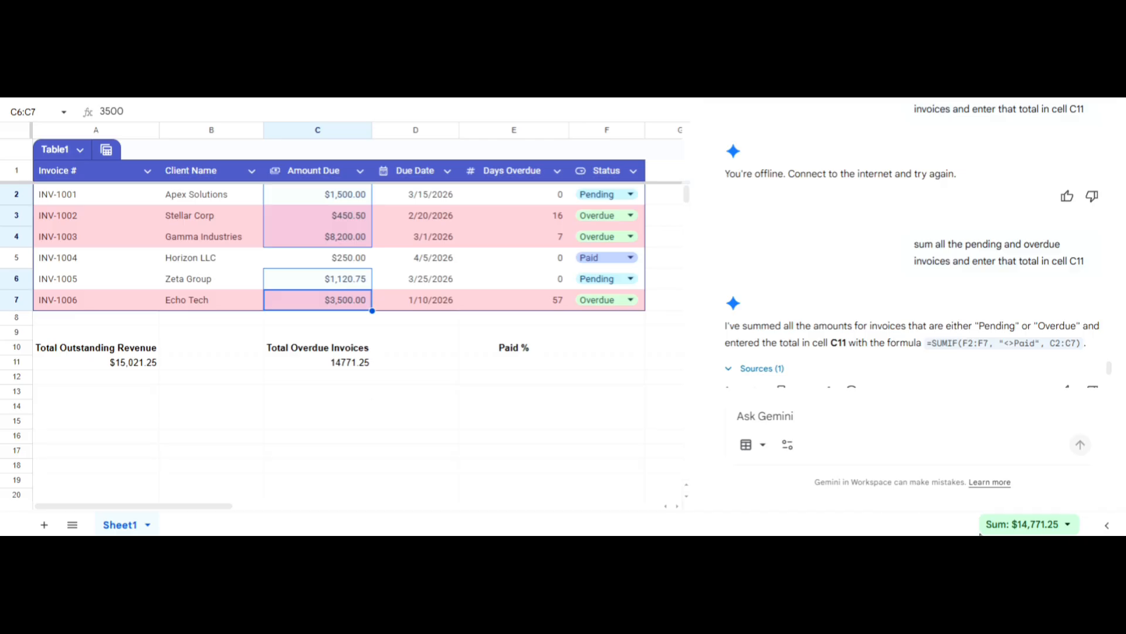
left_click(346, 365)
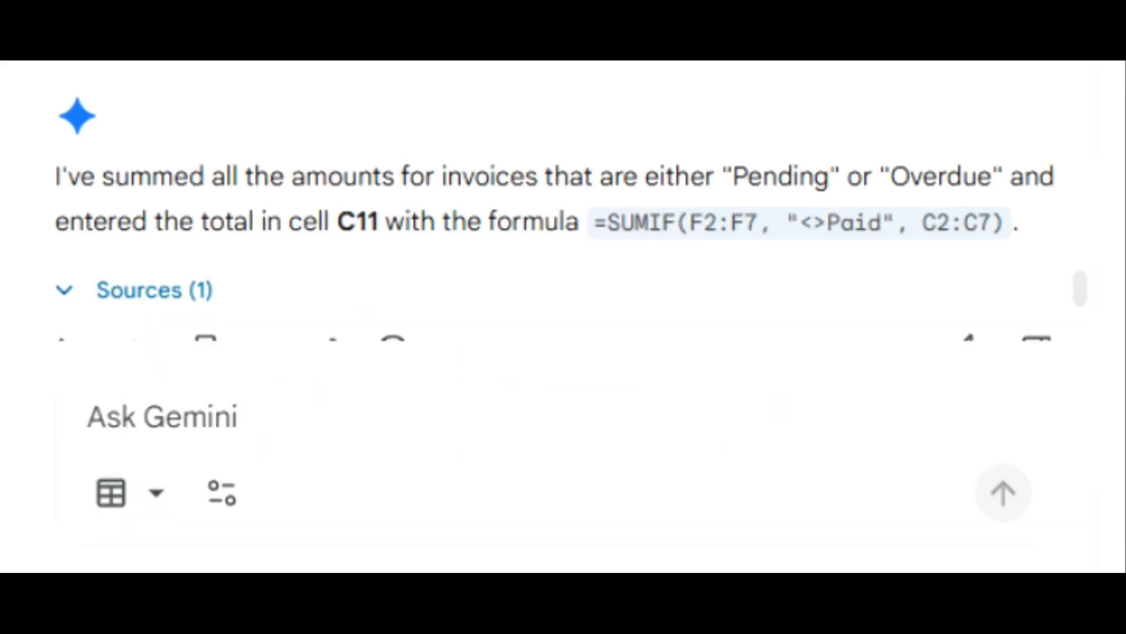
Step: Have Gemini calculate the percentage of paid invoices over the sum of all invoices and enter it in cell E11
left_click(309, 433)
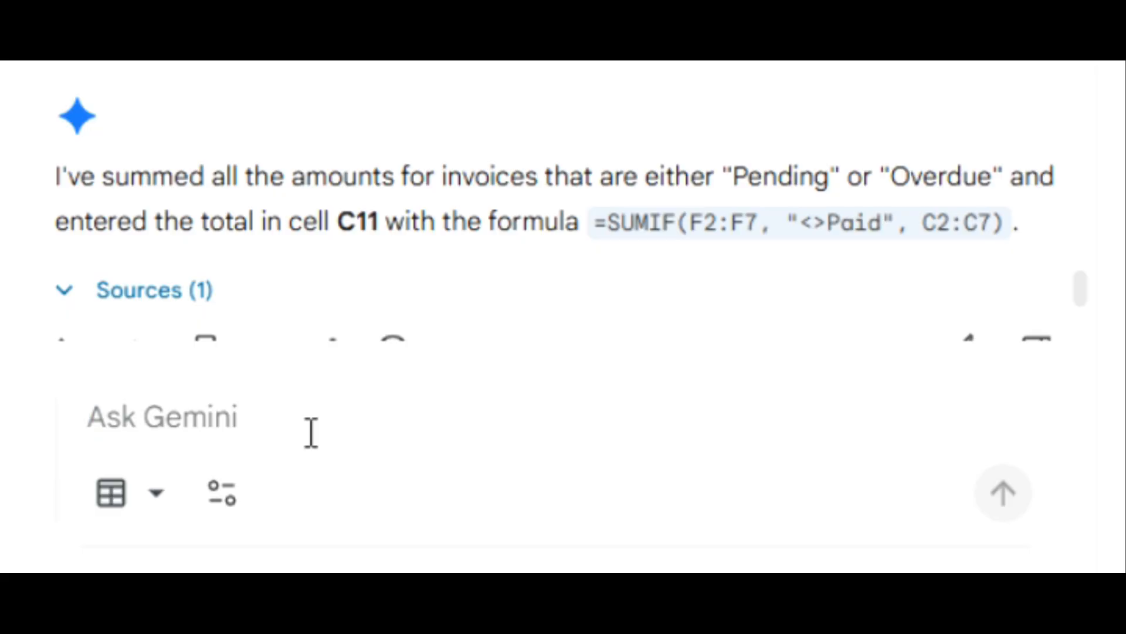
type("give me the paid % of all the paid invoices over the sum of all invoices and enter that percentage in cell E11")
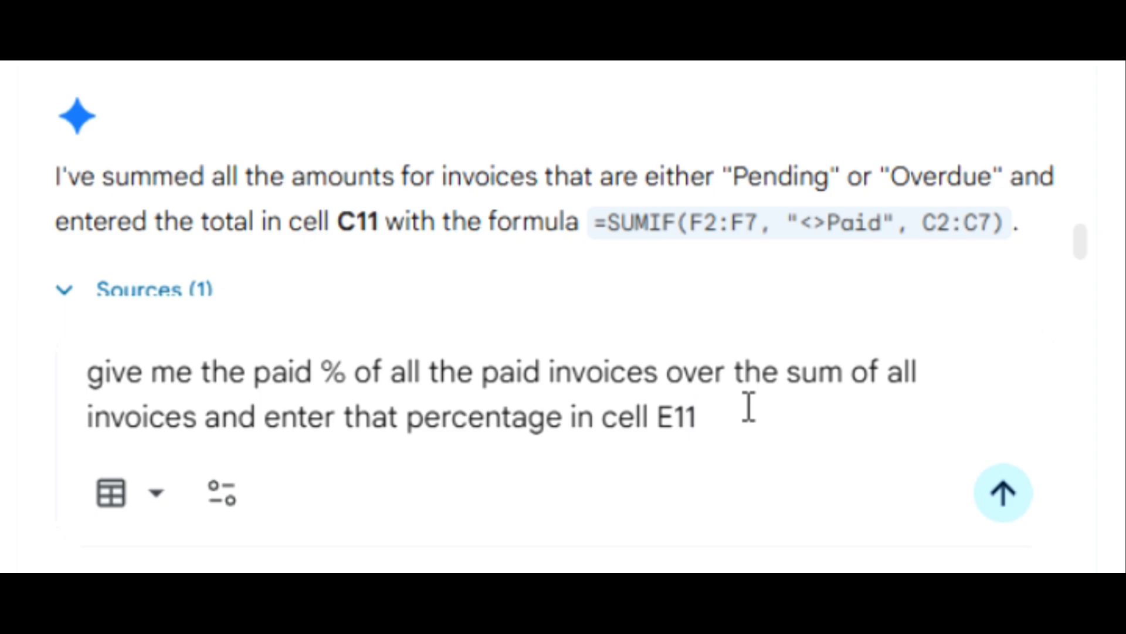
left_click(998, 498)
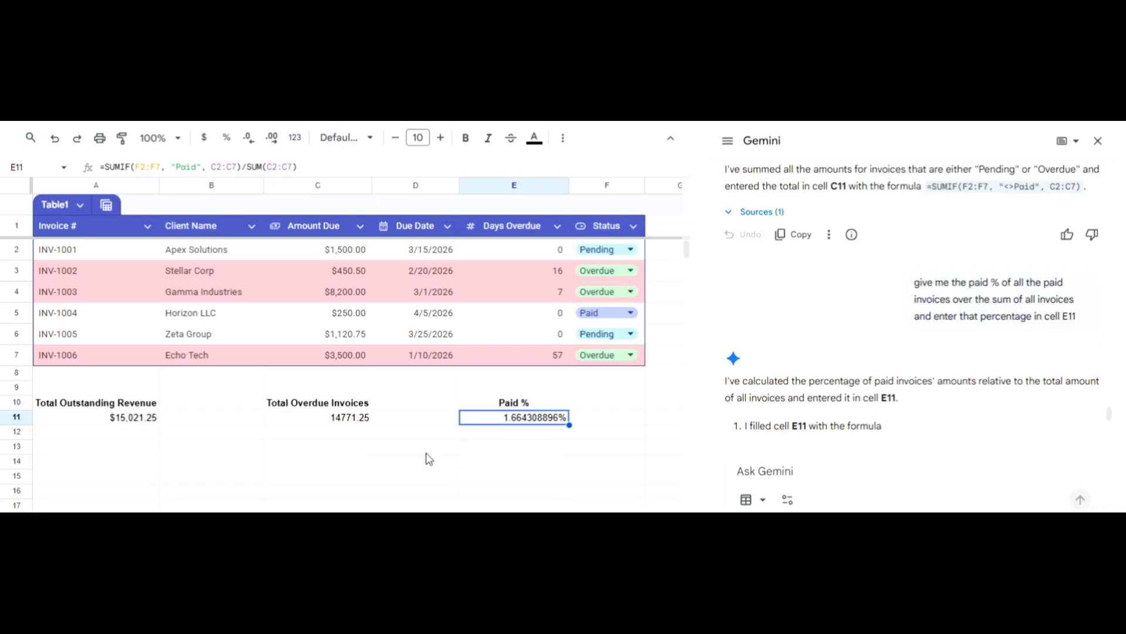
Step: Have Gemini format cell C11 as accounting and cell E11 as a percentage to two decimal places
left_click(342, 421)
left_click(836, 472)
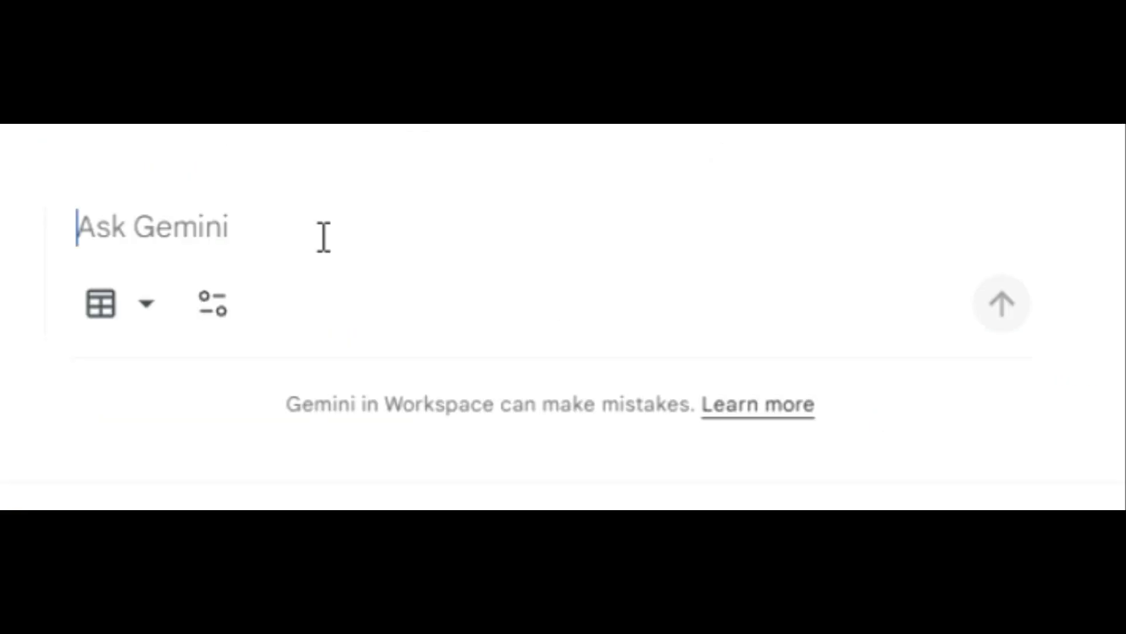
type("format")
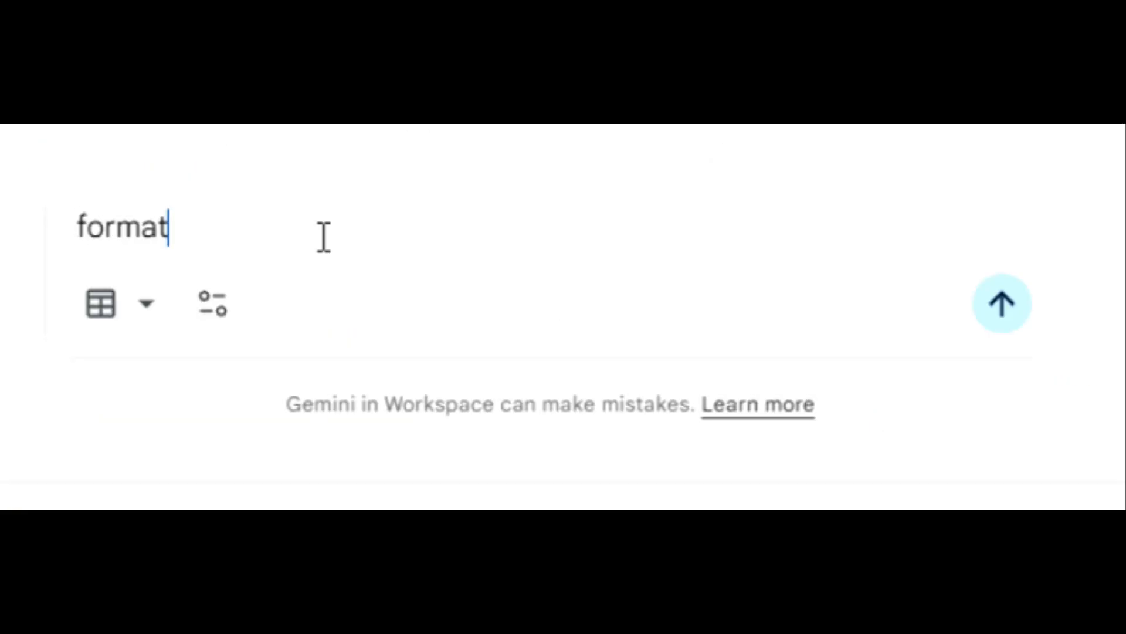
type(" cell C11 as ac")
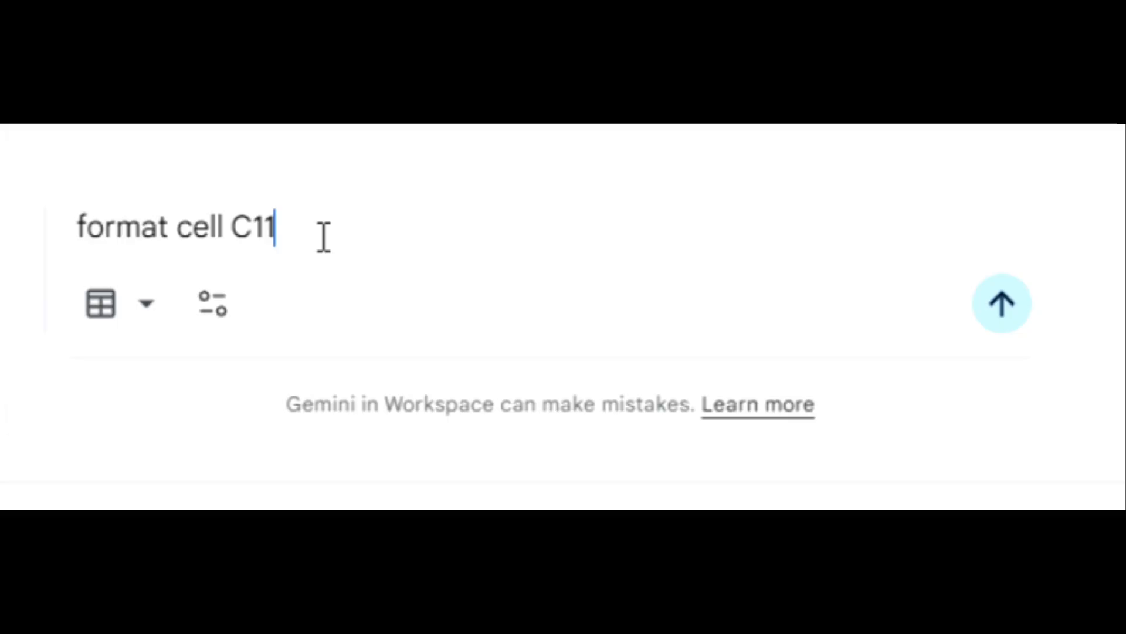
type("counting")
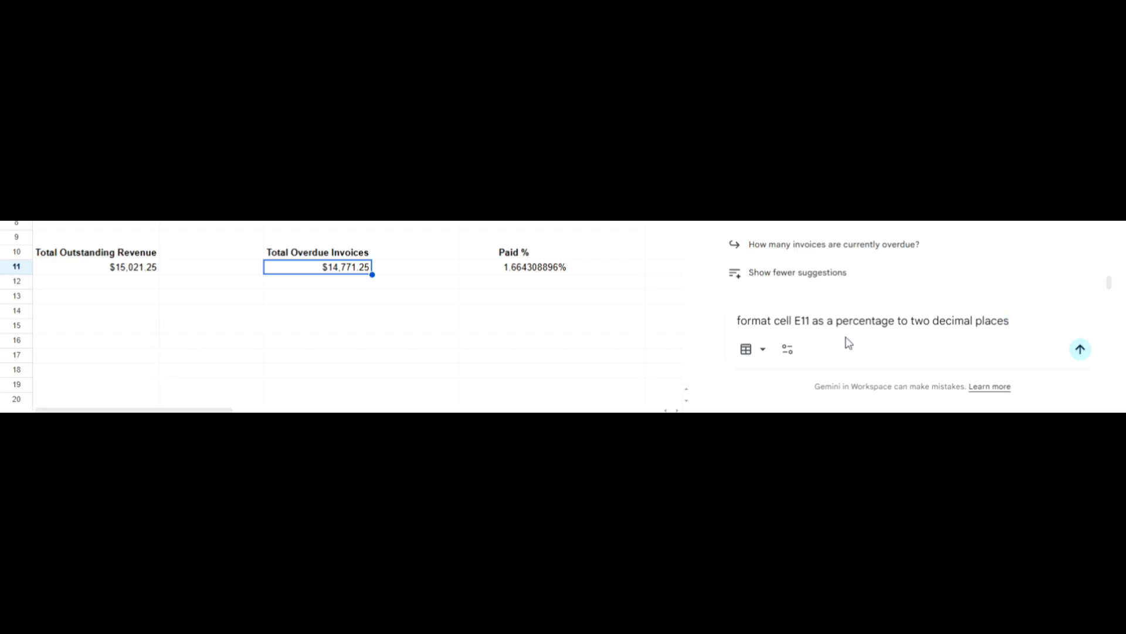
left_click(1081, 350)
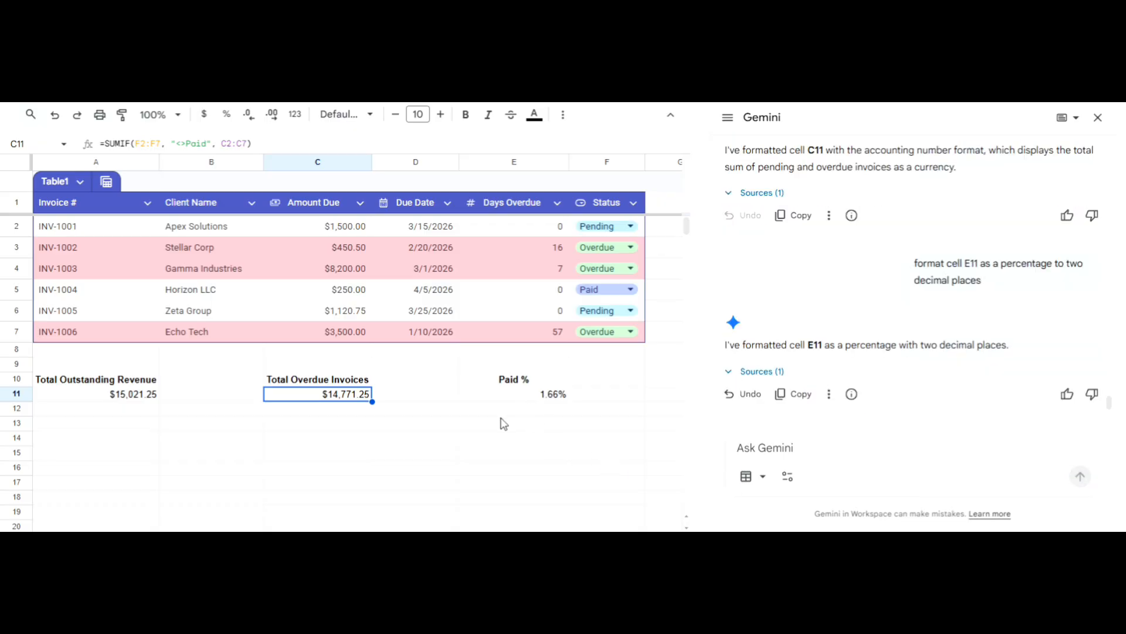
left_click(1099, 117)
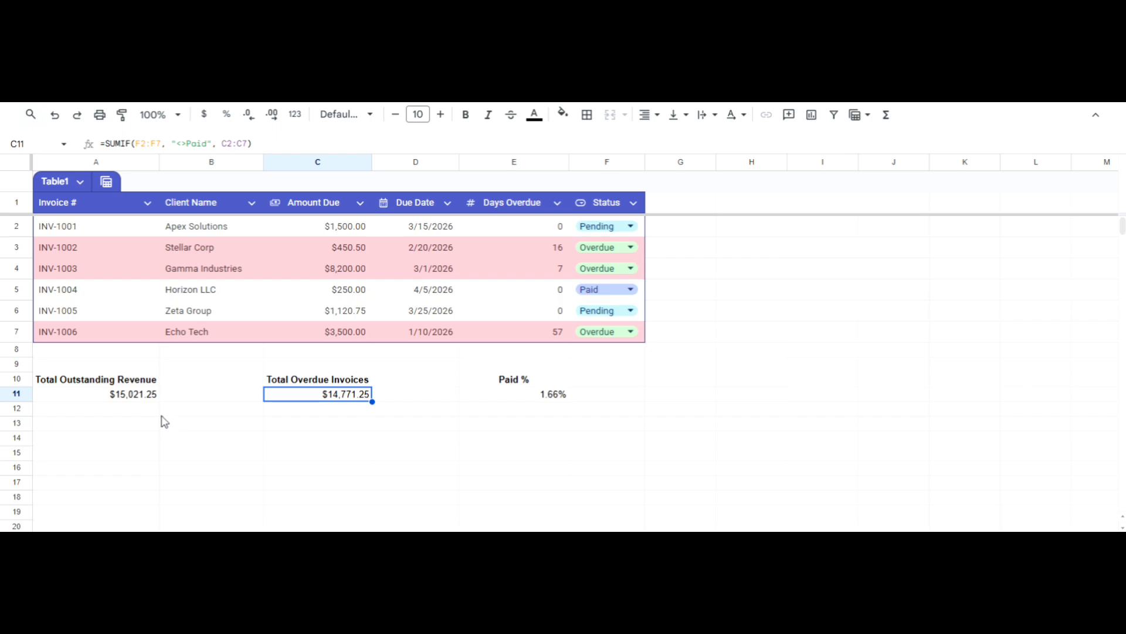
Step: Bold the summary values in A11:E11
left_click_drag(135, 394, 537, 405)
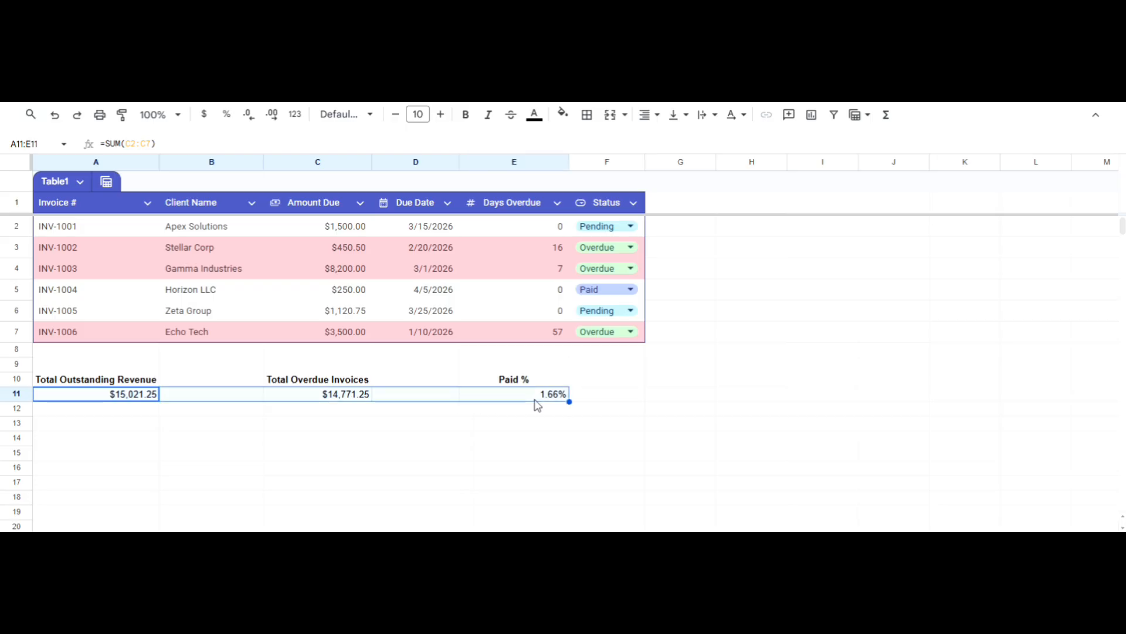
key("ctrl+b")
left_click(344, 399)
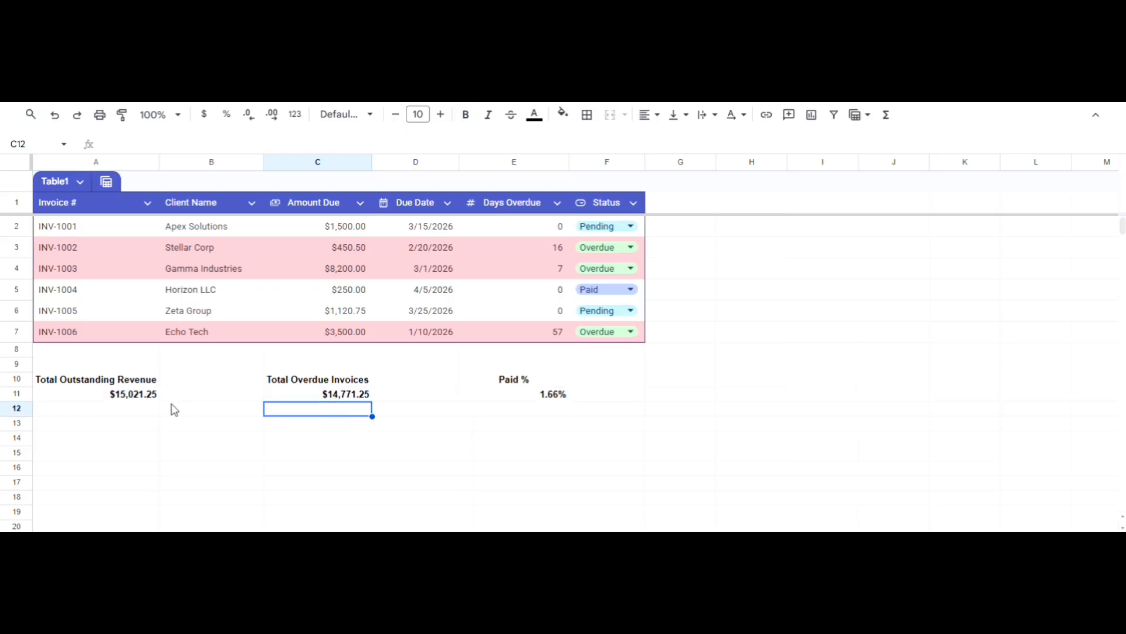
Step: Review the summary formulas in cells A11, C11 and E11
left_click(154, 401)
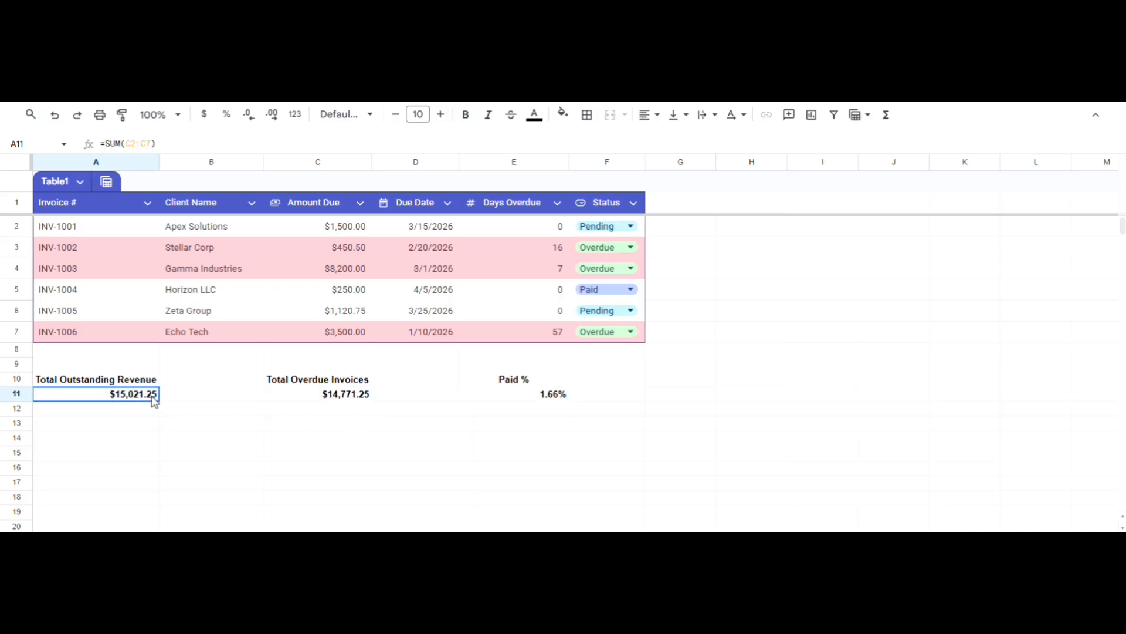
left_click(342, 405)
left_click(520, 401)
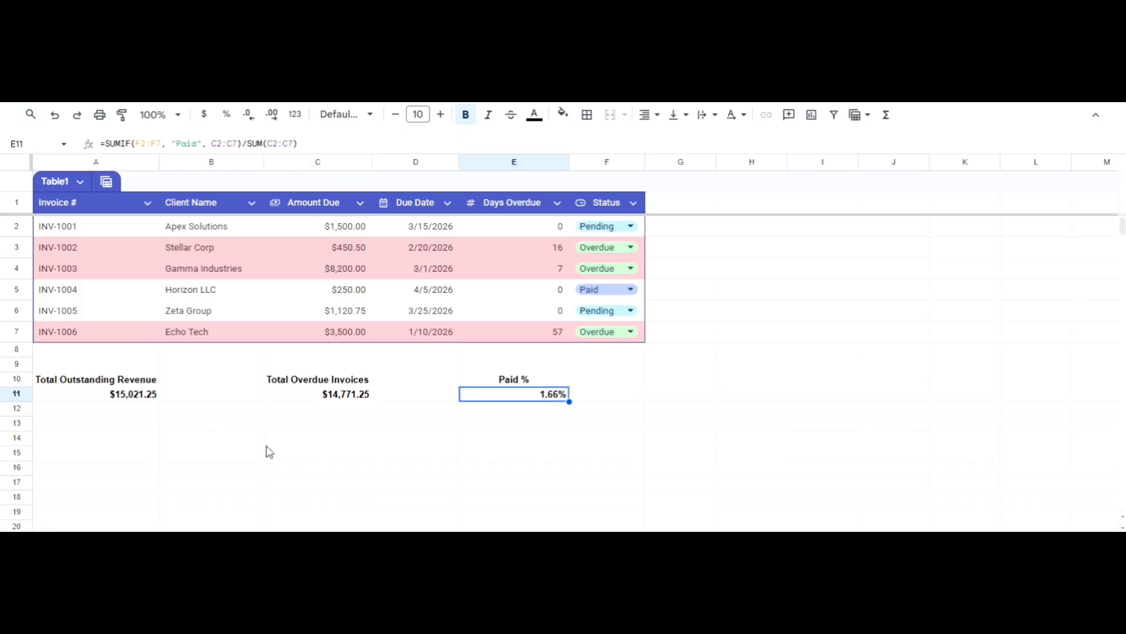